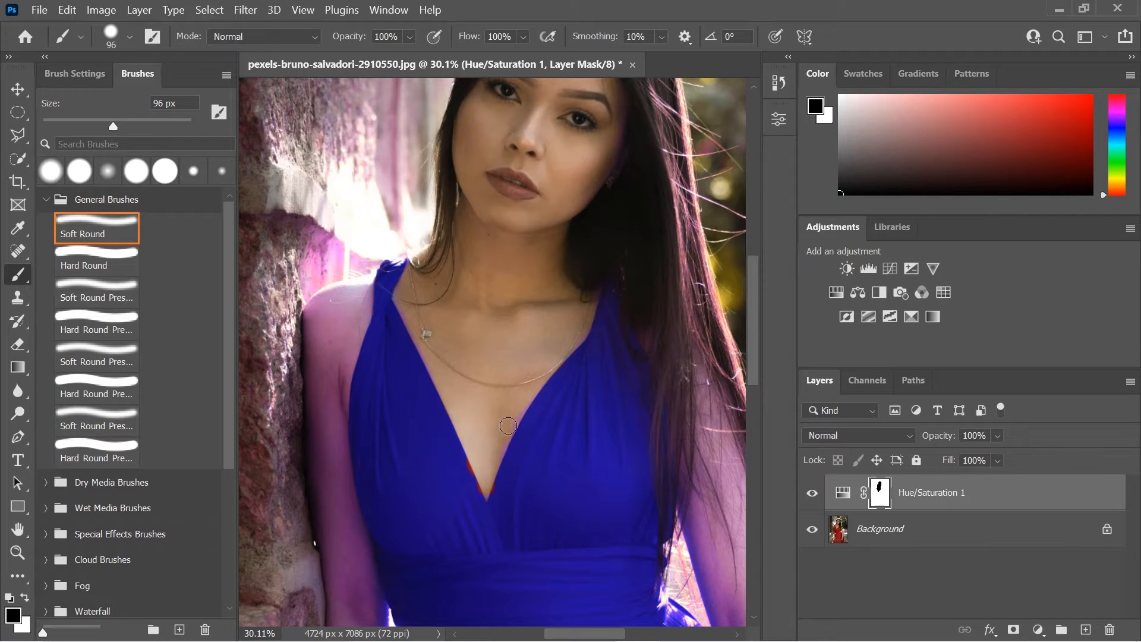
Delete the Hue/Saturation 1 adjustment layer so only the original photo remains
{"action": "key", "text": "x"}
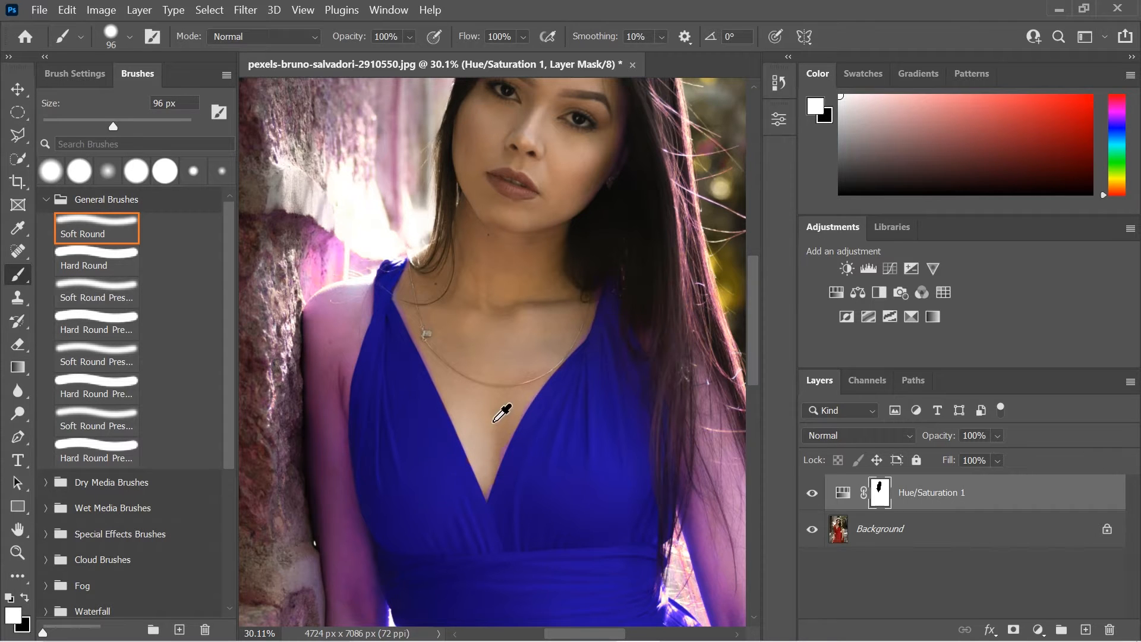
{"action": "scroll", "coordinate": [503, 412], "scroll_direction": "down", "scroll_amount": 5}
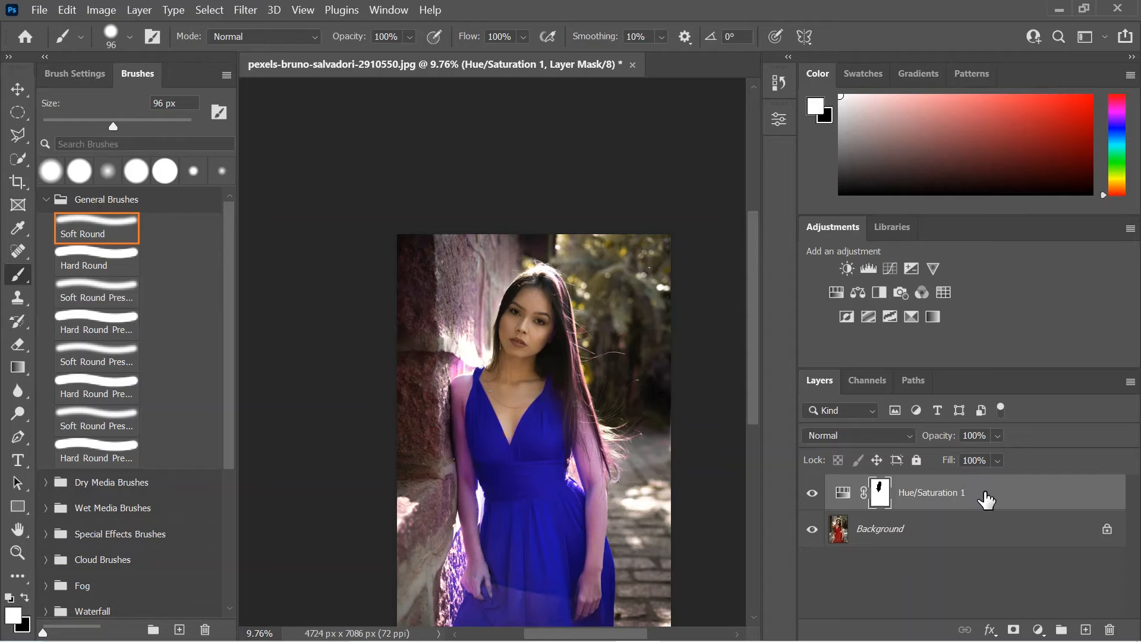
{"action": "right_click", "coordinate": [984, 491]}
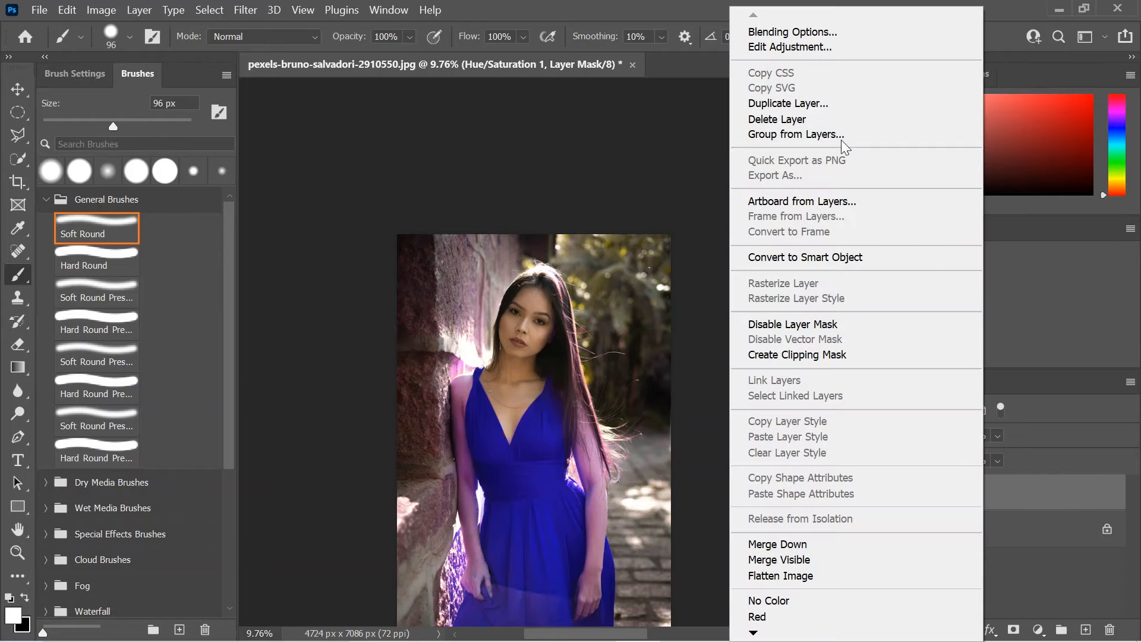
{"action": "left_click", "coordinate": [814, 119]}
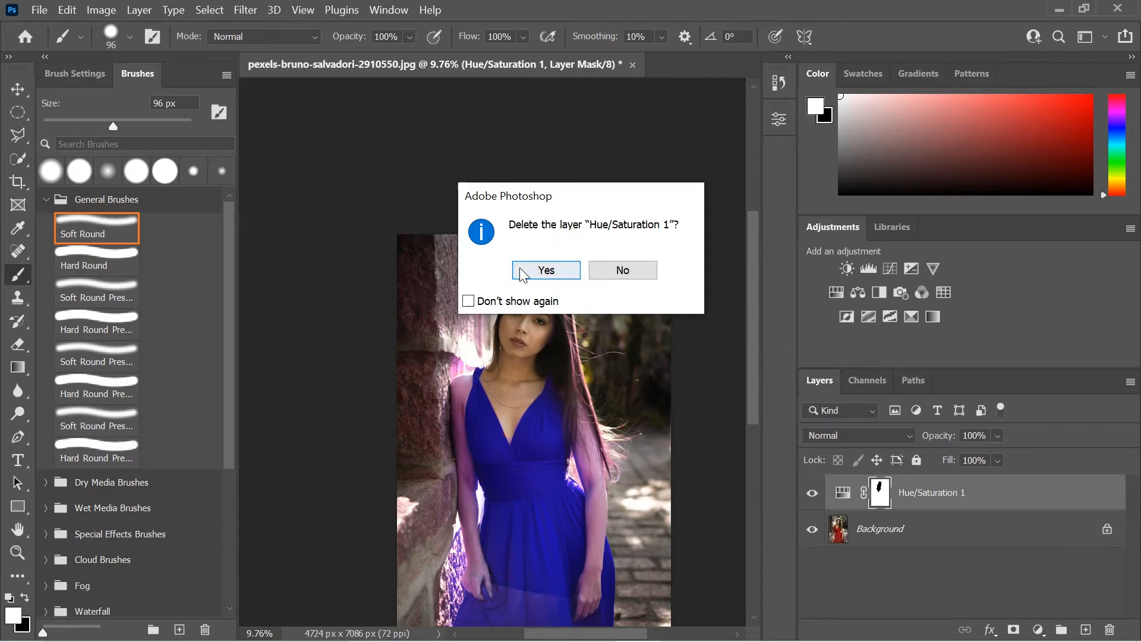
{"action": "left_click", "coordinate": [520, 267]}
{"action": "scroll", "coordinate": [632, 404], "scroll_direction": "down", "scroll_amount": 4}
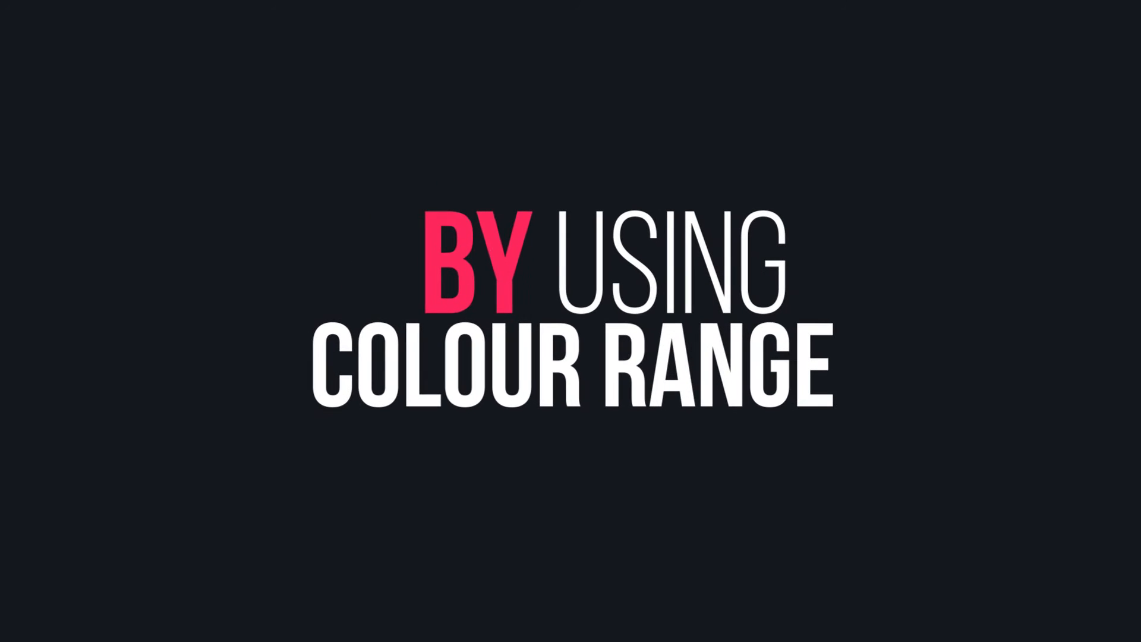
Select the red dress with Color Range, sampling several of its reds and setting Fuzziness to 93
{"action": "left_click", "coordinate": [210, 16]}
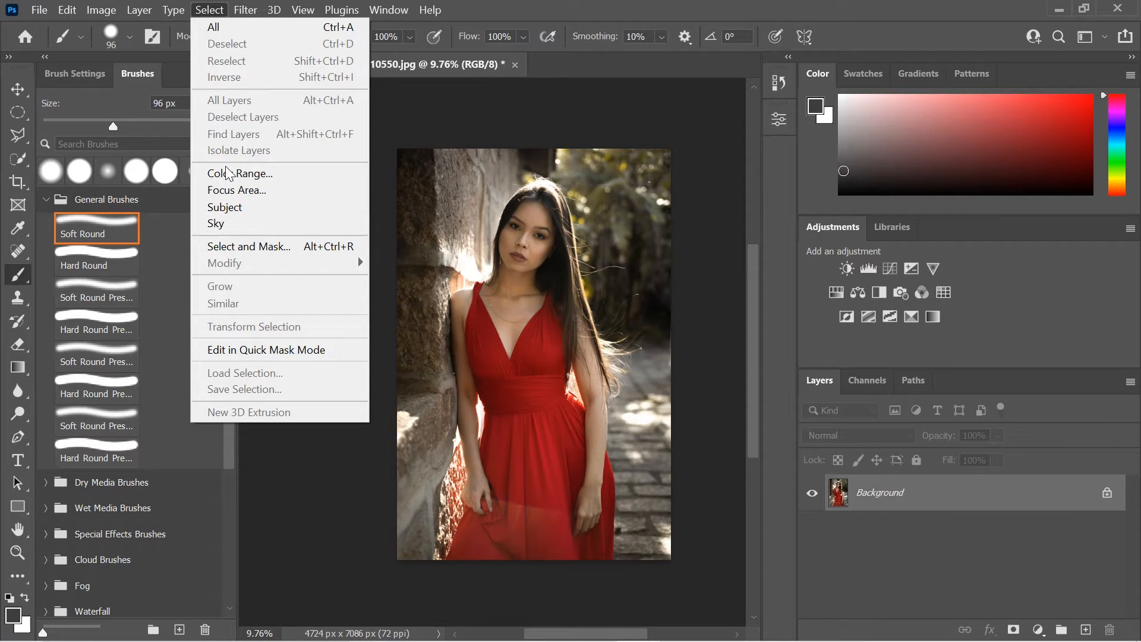
{"action": "left_click", "coordinate": [290, 175]}
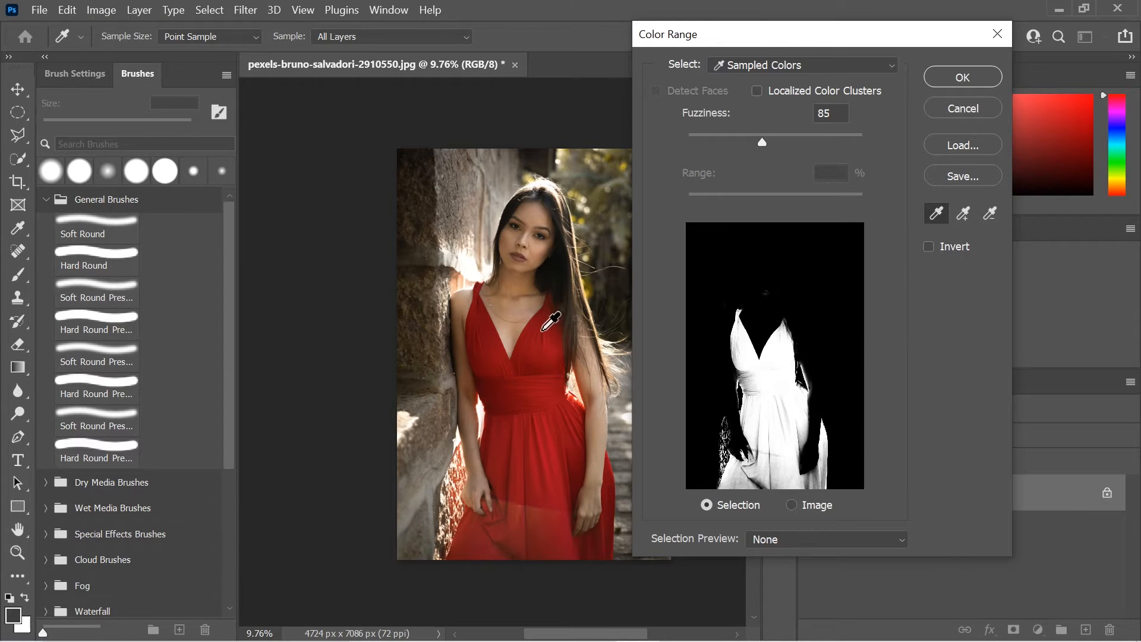
{"action": "left_click", "coordinate": [546, 433]}
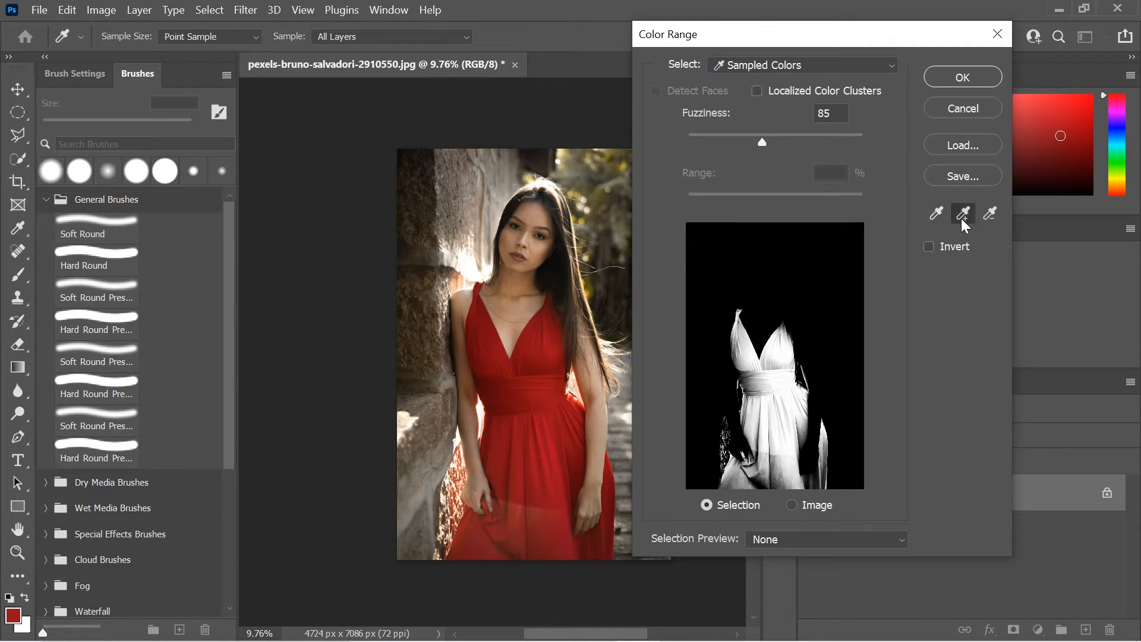
{"action": "left_click", "coordinate": [537, 482]}
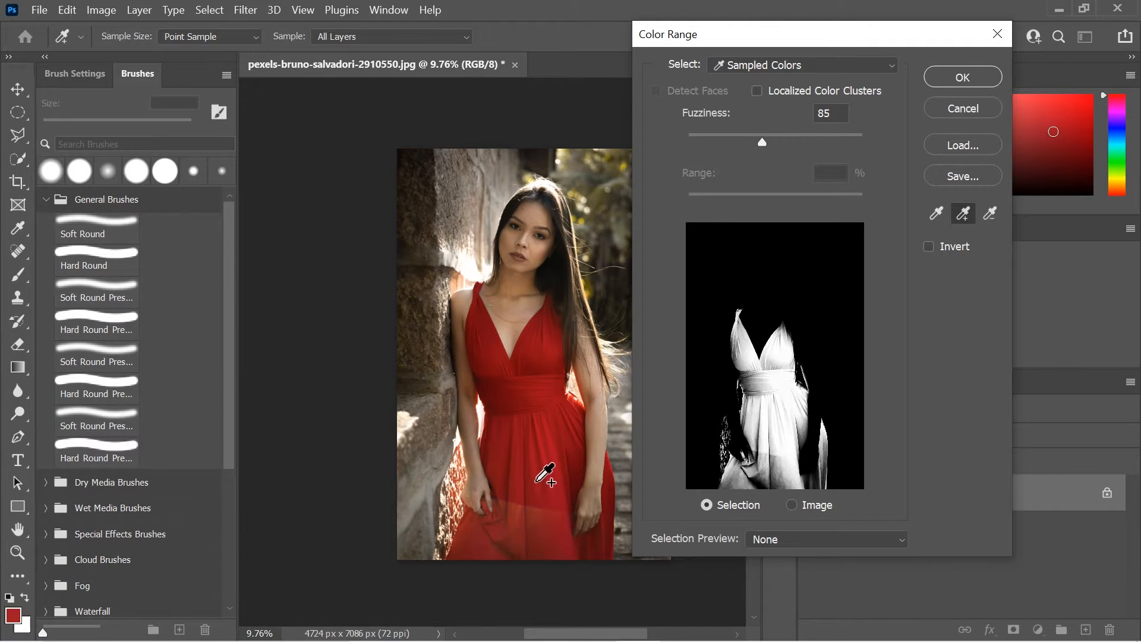
{"action": "left_click", "coordinate": [576, 458]}
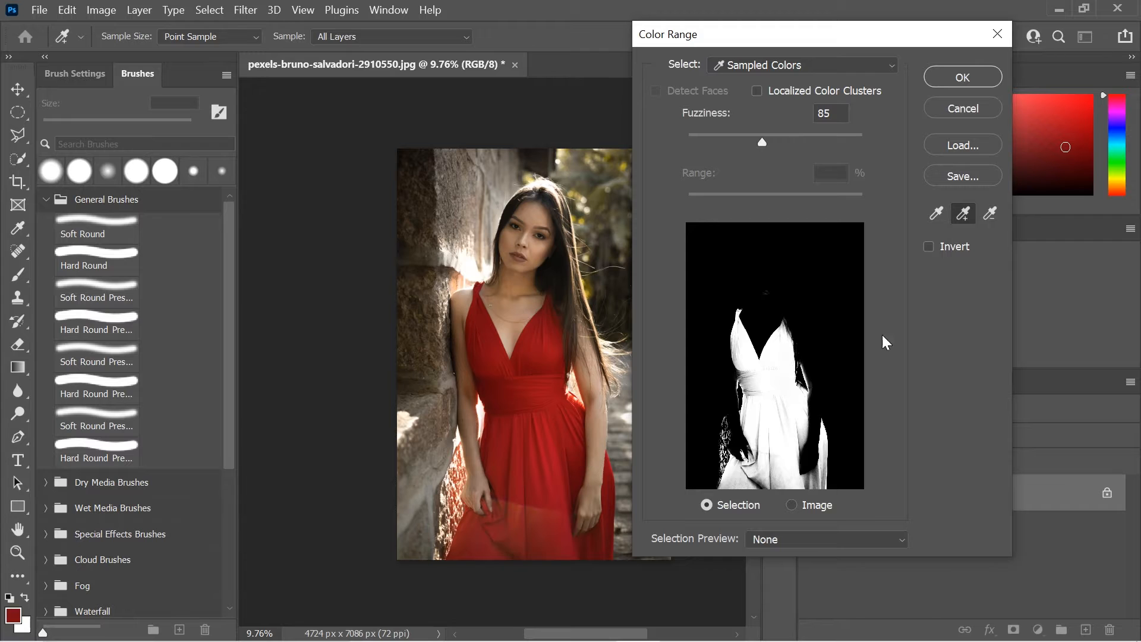
{"action": "mouse_move", "coordinate": [762, 142]}
{"action": "left_mouse_down"}
{"action": "mouse_move", "coordinate": [722, 149]}
{"action": "mouse_move", "coordinate": [769, 148]}
{"action": "left_mouse_up"}
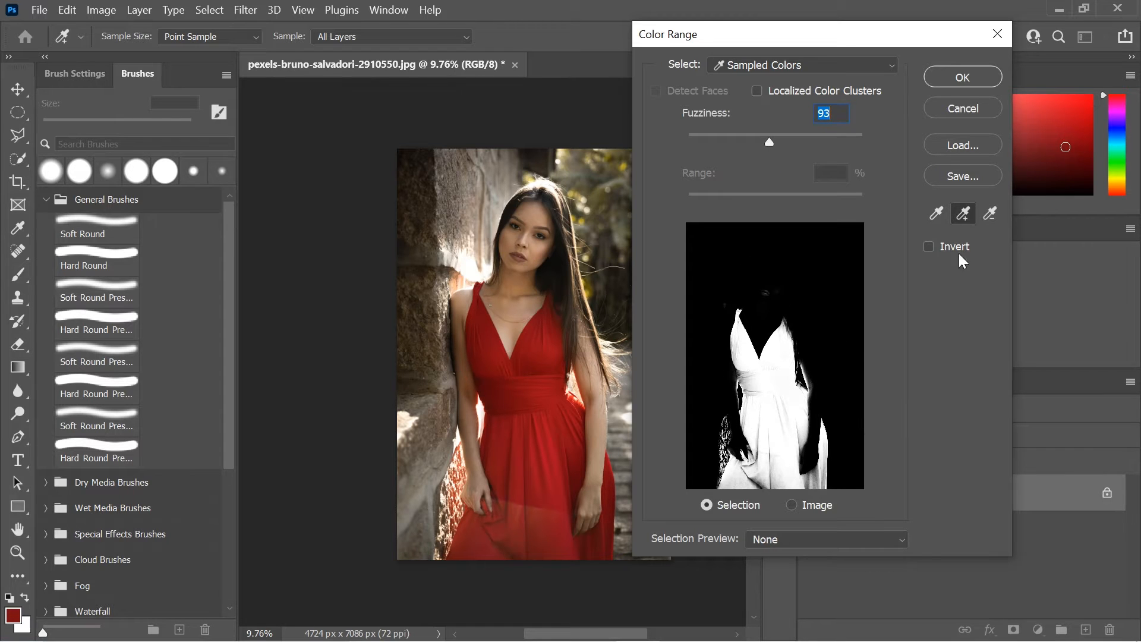
{"action": "left_click", "coordinate": [946, 84]}
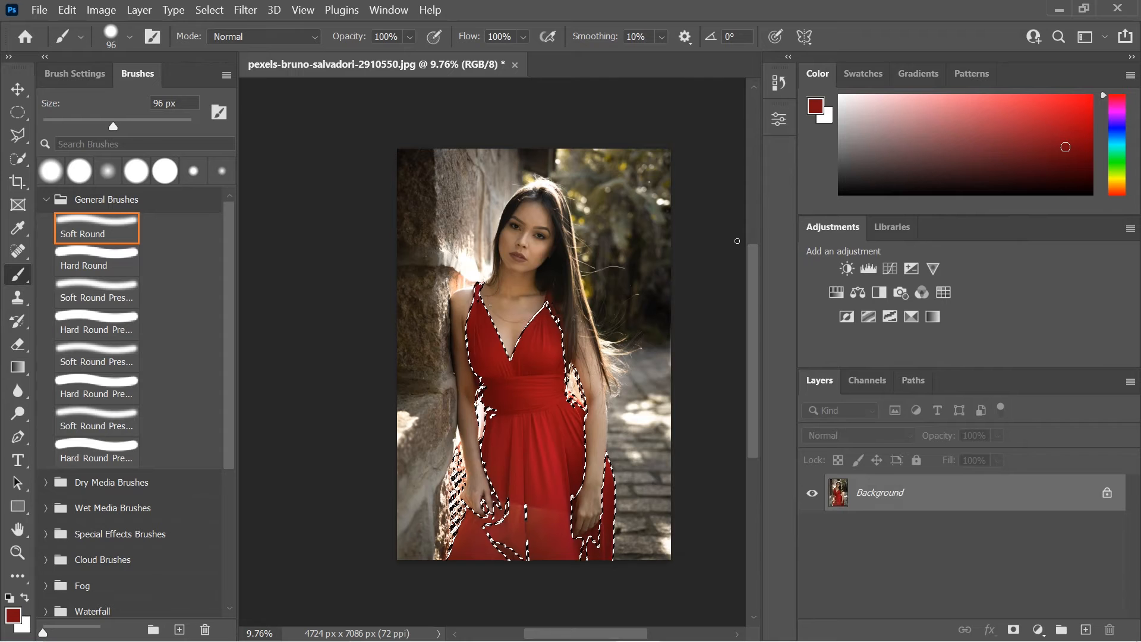
With a 614 px Quick Selection brush, fill in the dress selection and subtract the wall and the arm beside it
{"action": "left_click", "coordinate": [14, 162]}
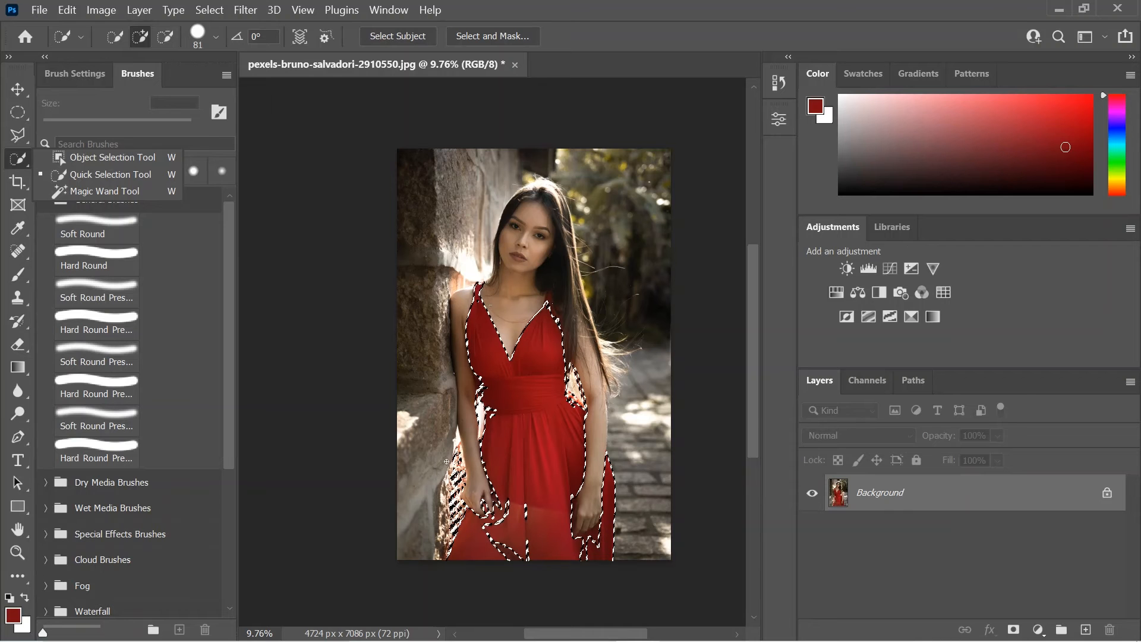
{"action": "key", "text": "alt"}
{"action": "left_click_drag", "start_coordinate": [440, 469], "coordinate": [444, 461]}
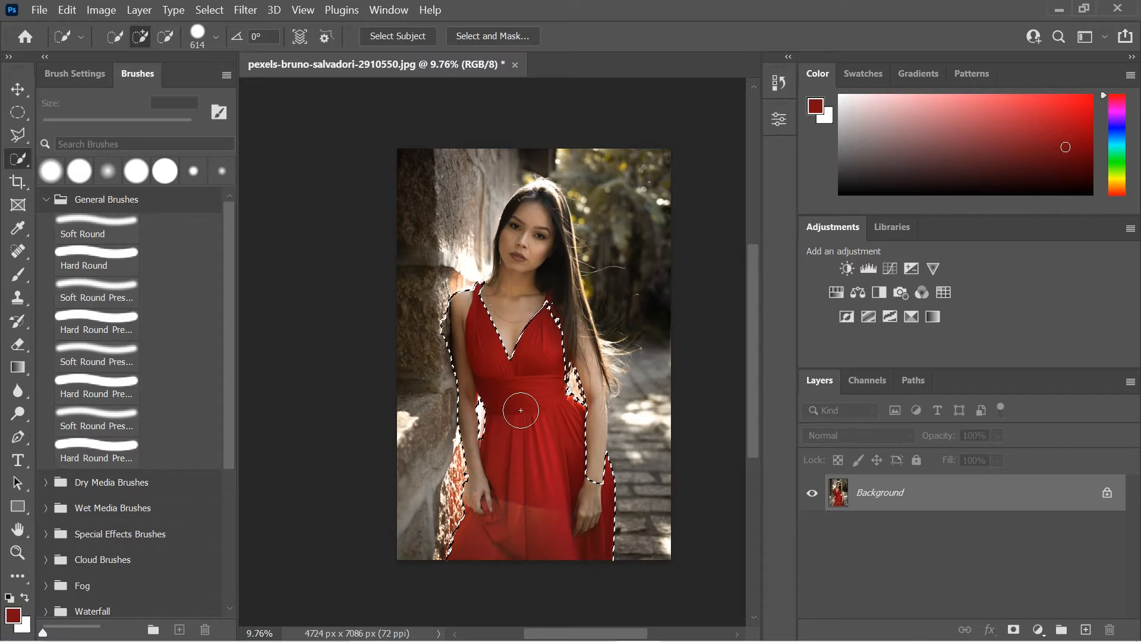
{"action": "left_click_drag", "start_coordinate": [451, 333], "coordinate": [453, 301]}
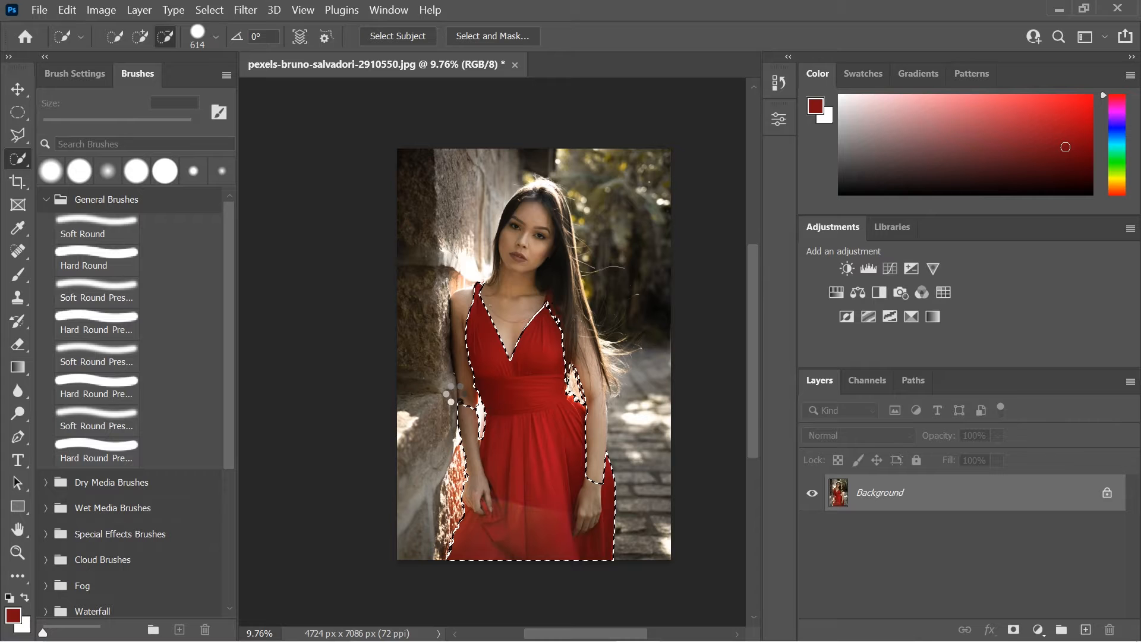
{"action": "left_click_drag", "start_coordinate": [455, 412], "coordinate": [474, 487]}
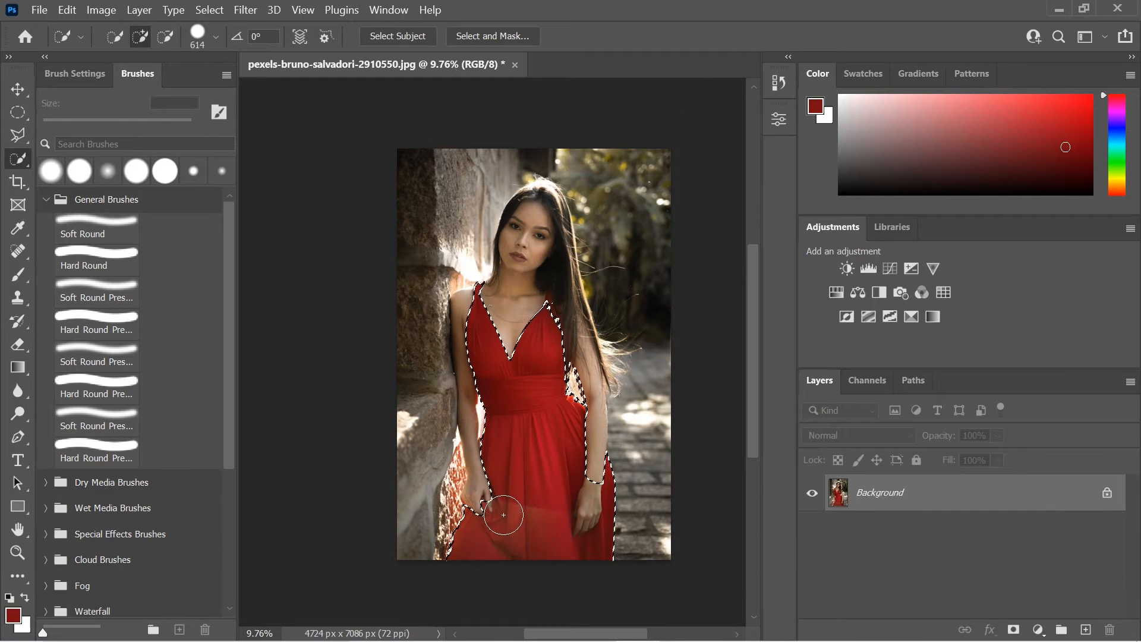
Refine the dress selection around the fingers of the hand beside the wall with a 132 px Quick Selection brush
{"action": "scroll", "coordinate": [504, 514], "scroll_direction": "up", "scroll_amount": 8}
{"action": "mouse_move", "coordinate": [488, 465]}
{"action": "left_mouse_down"}
{"action": "mouse_move", "coordinate": [395, 483]}
{"action": "mouse_move", "coordinate": [459, 478]}
{"action": "mouse_move", "coordinate": [446, 493]}
{"action": "mouse_move", "coordinate": [438, 484]}
{"action": "mouse_move", "coordinate": [449, 510]}
{"action": "mouse_move", "coordinate": [416, 512]}
{"action": "left_mouse_up"}
{"action": "left_click", "coordinate": [389, 514], "text": "alt"}
{"action": "left_click", "coordinate": [383, 513]}
{"action": "left_click_drag", "start_coordinate": [378, 518], "coordinate": [371, 502]}
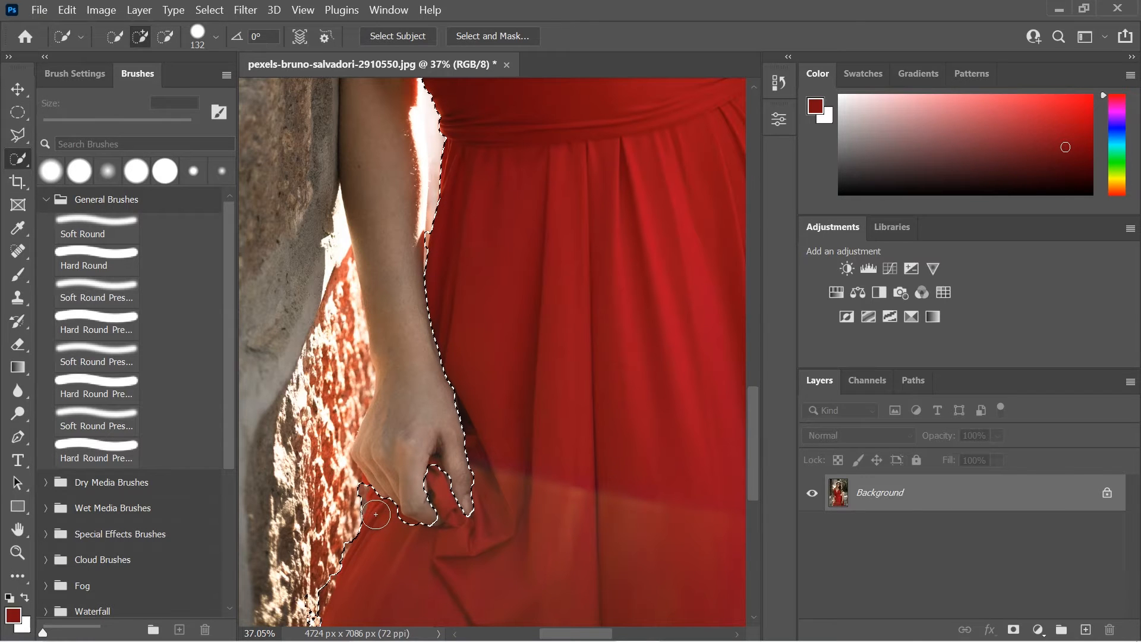
{"action": "left_click", "coordinate": [354, 497], "text": "alt"}
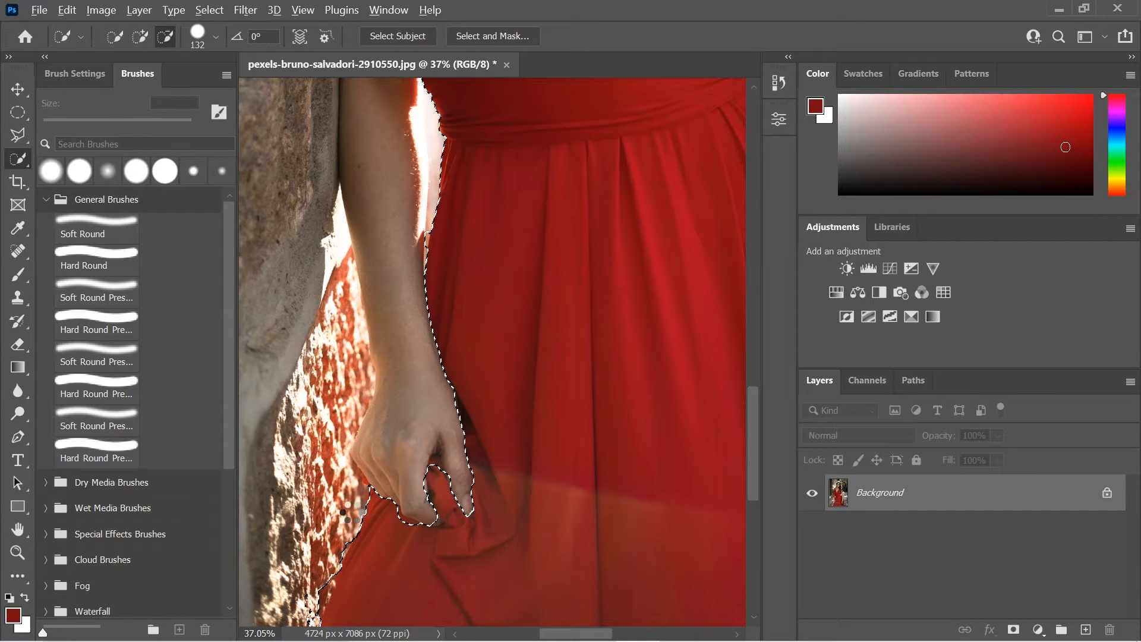
Subtract the hand on the pavement side from the dress selection
{"action": "scroll", "coordinate": [614, 451], "scroll_direction": "down", "scroll_amount": 3}
{"action": "scroll", "coordinate": [611, 421], "scroll_direction": "down", "scroll_amount": 1}
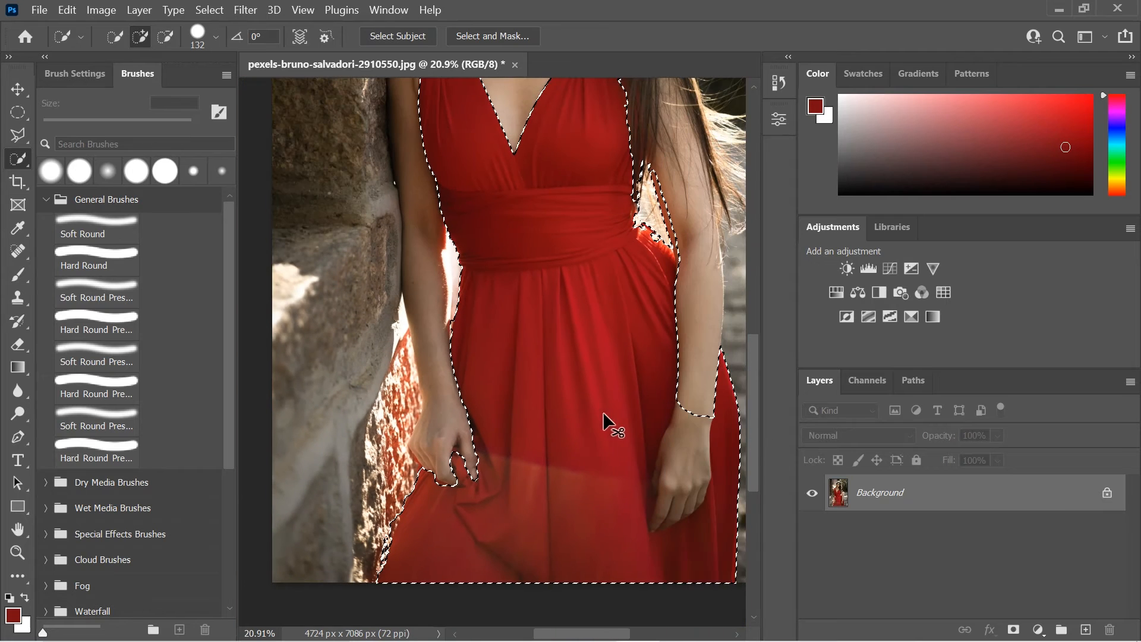
{"action": "scroll", "coordinate": [604, 420], "scroll_direction": "right", "scroll_amount": 3}
{"action": "mouse_move", "coordinate": [569, 397]}
{"action": "left_mouse_down", "text": "alt"}
{"action": "mouse_move", "coordinate": [572, 458]}
{"action": "mouse_move", "coordinate": [551, 520]}
{"action": "left_mouse_up", "text": "alt"}
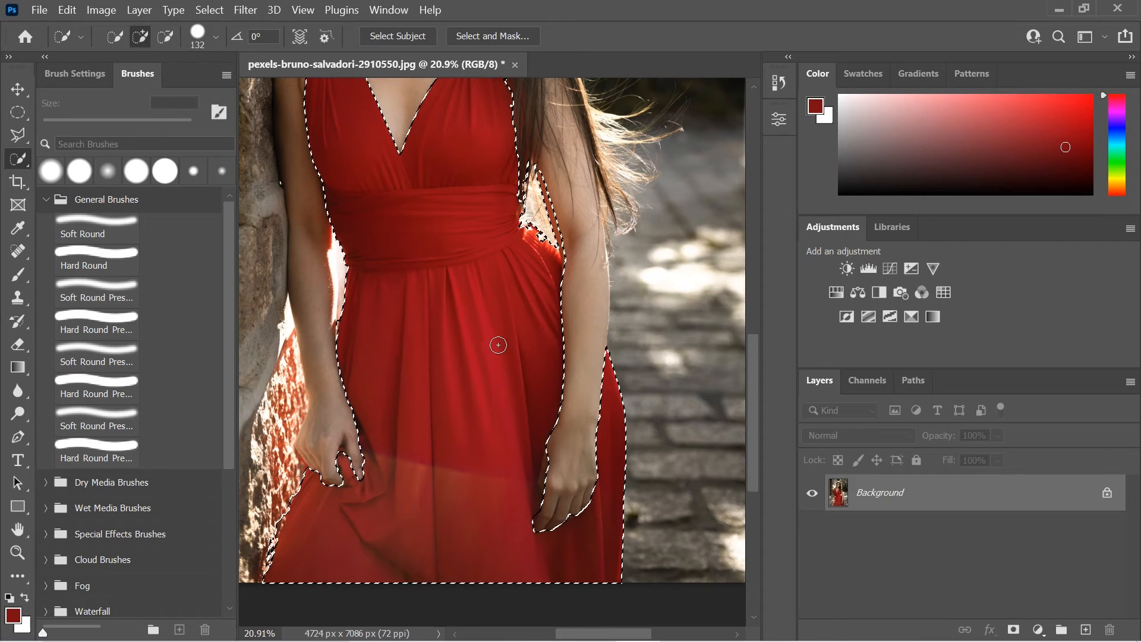
Add the shoulder strap under the long hair to the selection and subtract the spill over the hair and arm
{"action": "scroll", "coordinate": [497, 330], "scroll_direction": "down", "scroll_amount": 1, "text": "alt"}
{"action": "scroll", "coordinate": [497, 330], "scroll_direction": "up", "scroll_amount": 1, "text": "alt"}
{"action": "scroll", "coordinate": [497, 327], "scroll_direction": "up", "scroll_amount": 5}
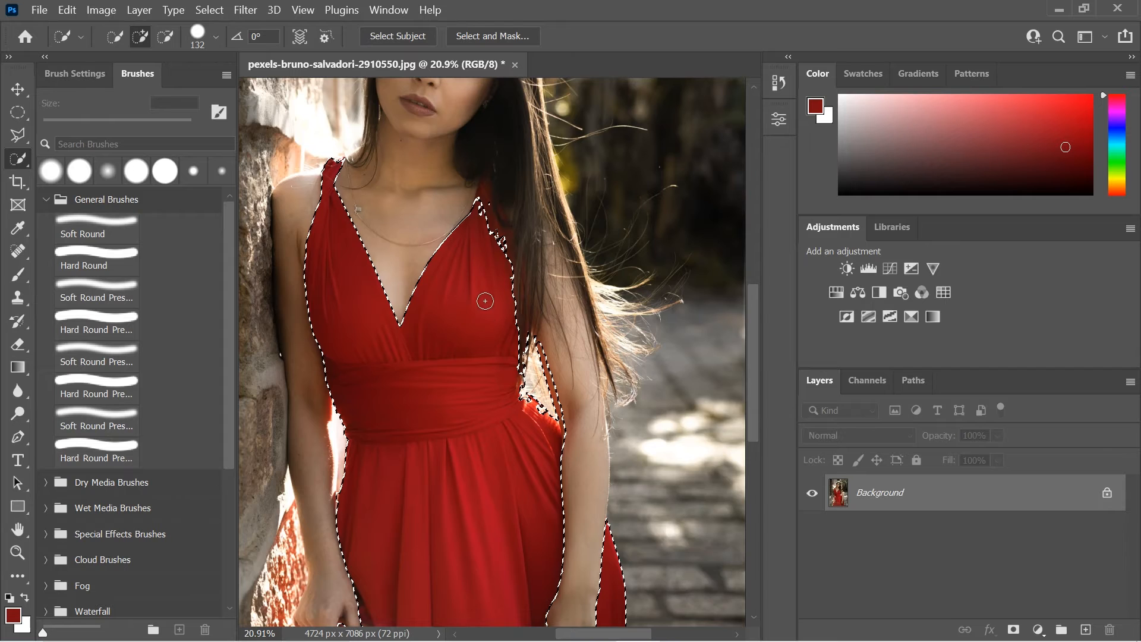
{"action": "scroll", "coordinate": [495, 244], "scroll_direction": "up", "scroll_amount": 3, "text": "alt"}
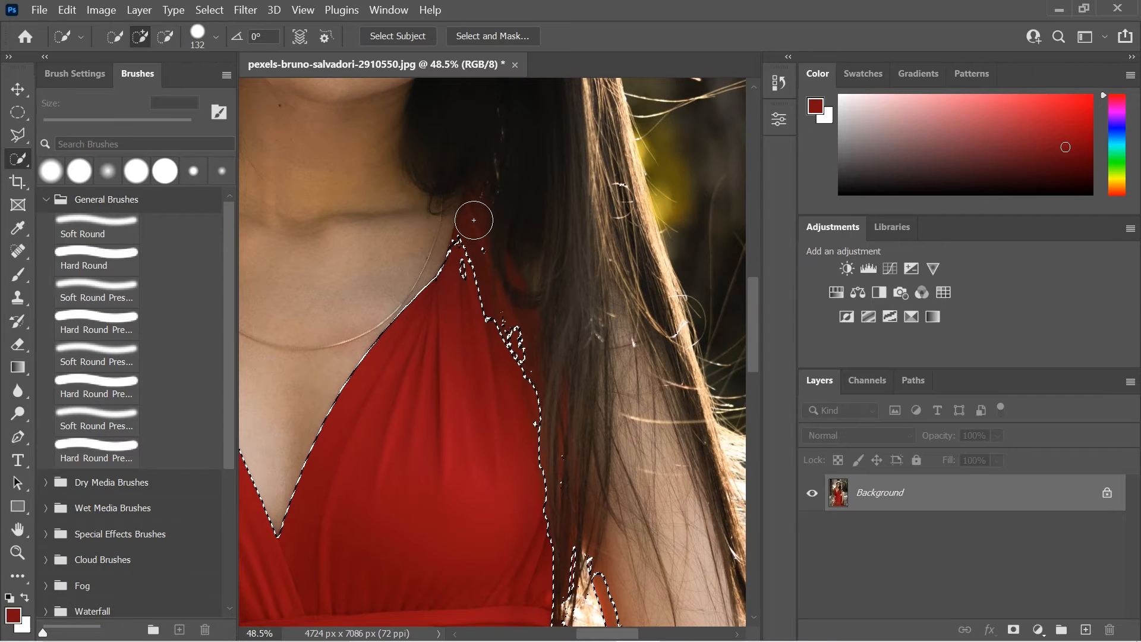
{"action": "mouse_move", "coordinate": [475, 219]}
{"action": "left_mouse_down"}
{"action": "mouse_move", "coordinate": [471, 242]}
{"action": "mouse_move", "coordinate": [558, 247]}
{"action": "mouse_move", "coordinate": [517, 198]}
{"action": "mouse_move", "coordinate": [598, 333]}
{"action": "mouse_move", "coordinate": [583, 372]}
{"action": "mouse_move", "coordinate": [608, 422]}
{"action": "left_mouse_up"}
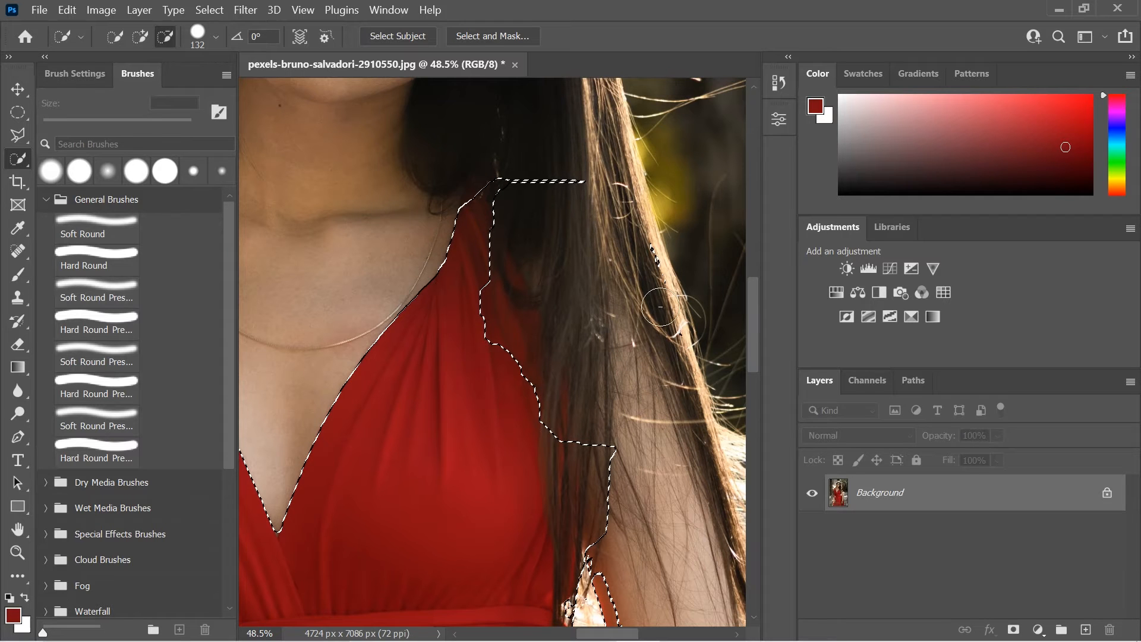
{"action": "left_click_drag", "start_coordinate": [555, 191], "coordinate": [536, 184]}
{"action": "left_click_drag", "start_coordinate": [497, 318], "coordinate": [509, 330]}
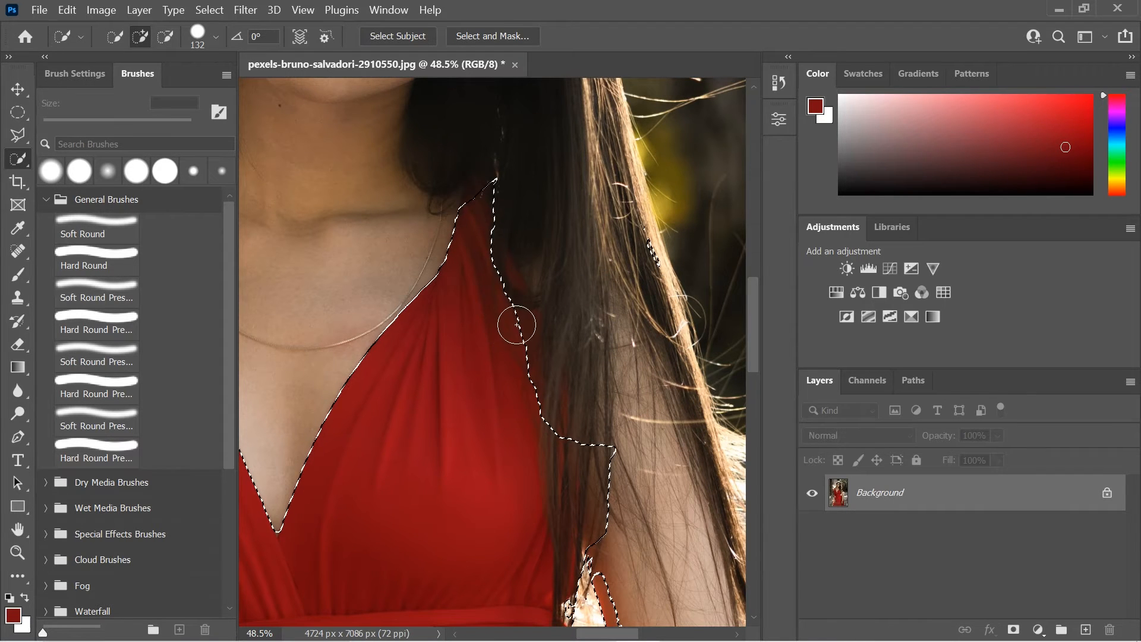
{"action": "mouse_move", "coordinate": [654, 252]}
{"action": "left_mouse_down"}
{"action": "mouse_move", "coordinate": [671, 278]}
{"action": "mouse_move", "coordinate": [633, 426]}
{"action": "left_mouse_up"}
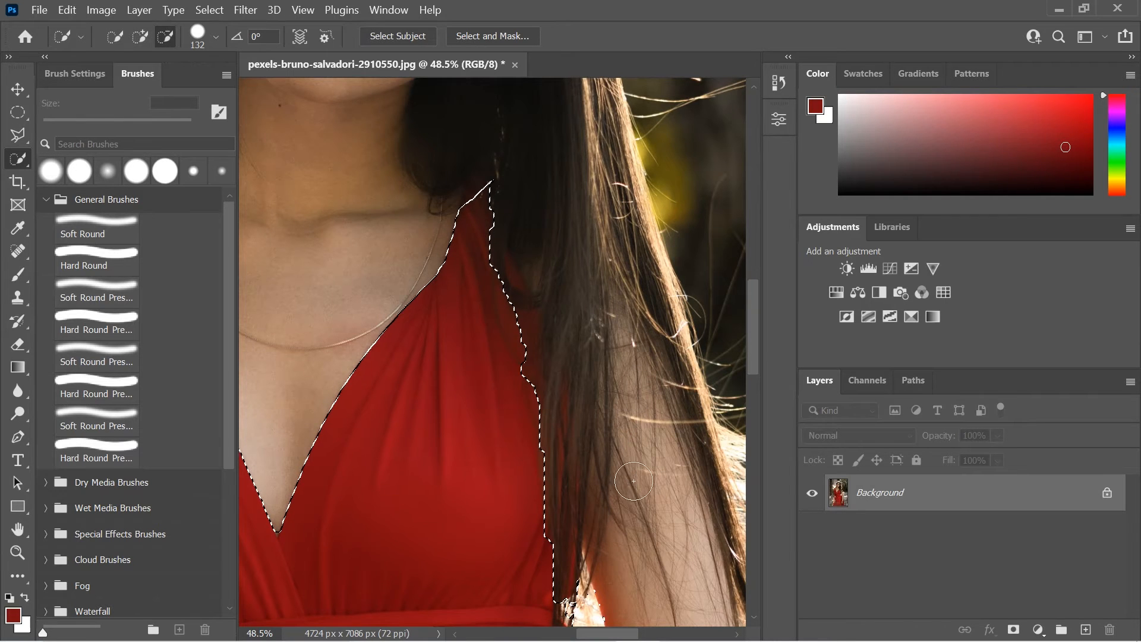
Clean up the selection at the waist, including the dress's bright edge and excluding the gap beside the arm
{"action": "scroll", "coordinate": [634, 481], "scroll_direction": "down", "scroll_amount": 5}
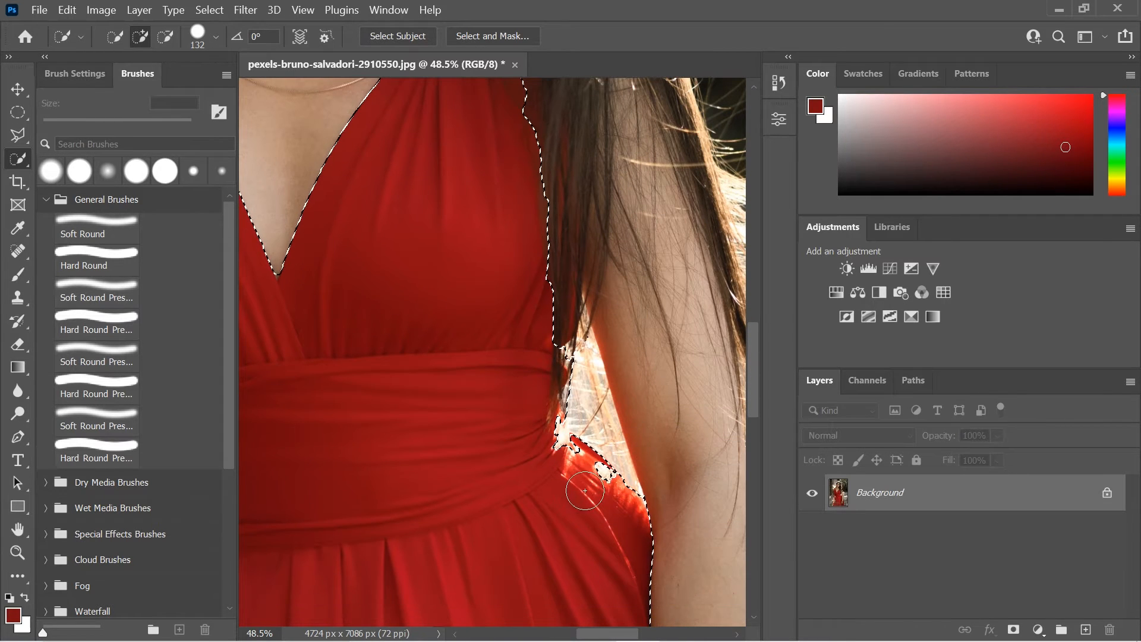
{"action": "left_click_drag", "start_coordinate": [551, 459], "coordinate": [553, 450]}
{"action": "key", "text": "alt"}
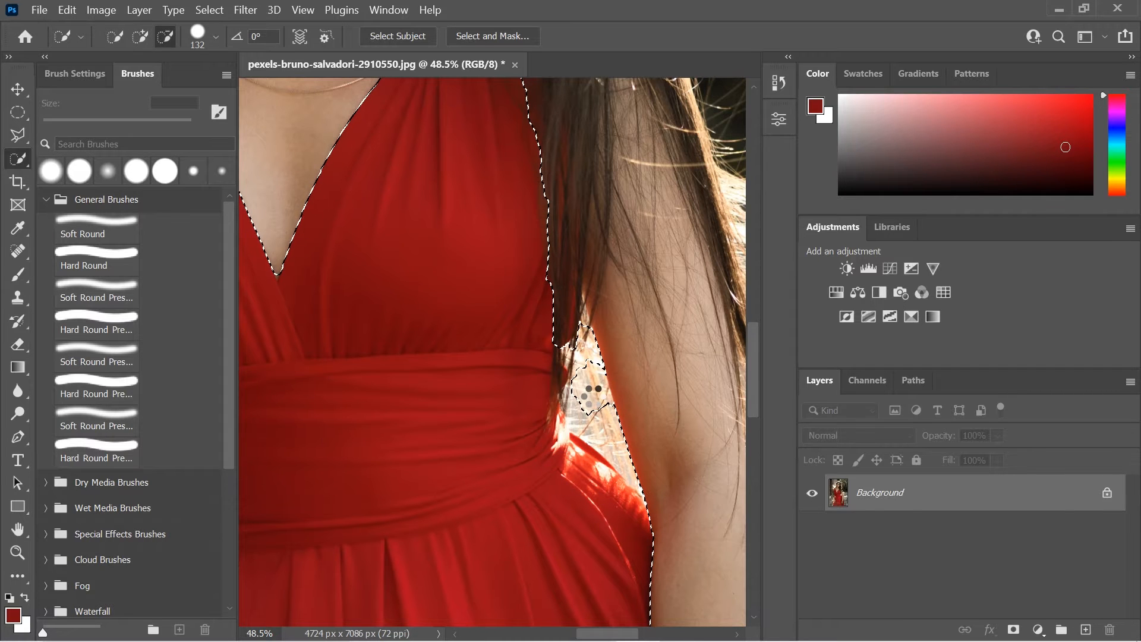
{"action": "left_click_drag", "start_coordinate": [581, 343], "coordinate": [591, 372]}
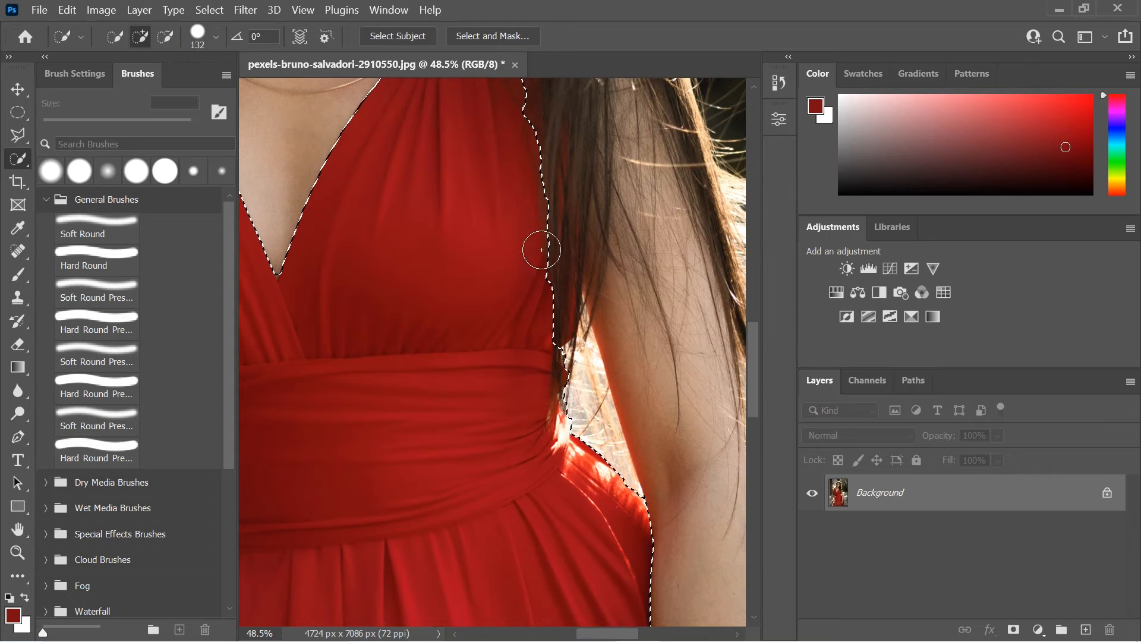
Add a Solid Color fill layer over the selected dress using the purple #891f90
{"action": "scroll", "coordinate": [581, 325], "scroll_direction": "down", "scroll_amount": 2}
{"action": "scroll", "coordinate": [581, 325], "scroll_direction": "down", "scroll_amount": 4}
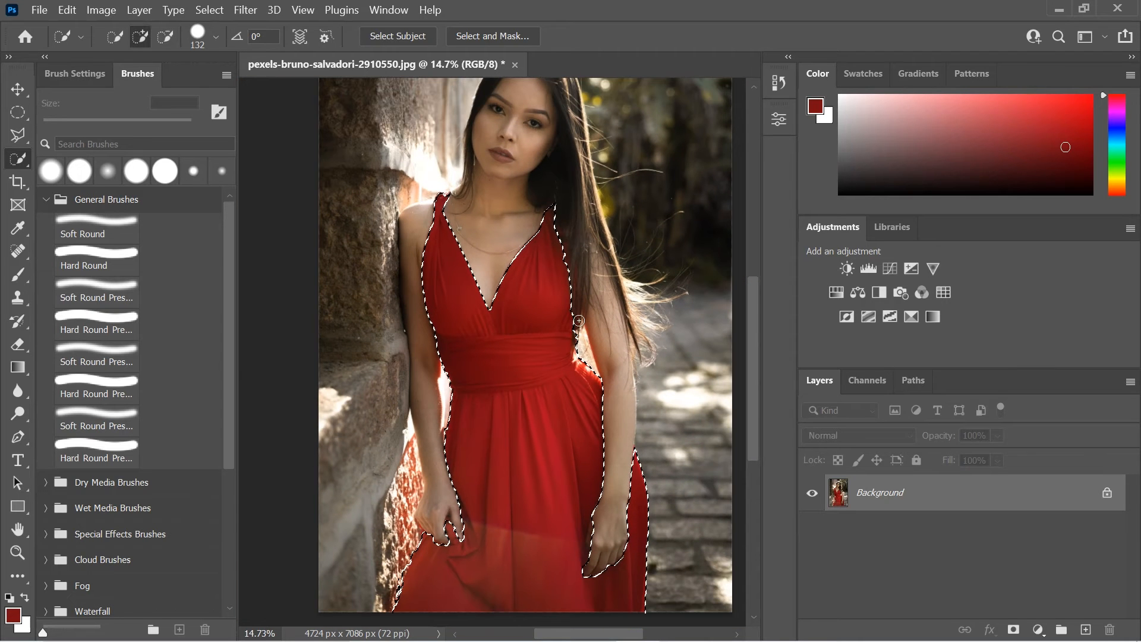
{"action": "scroll", "coordinate": [579, 320], "scroll_direction": "down", "scroll_amount": 3}
{"action": "scroll", "coordinate": [589, 321], "scroll_direction": "up", "scroll_amount": 2}
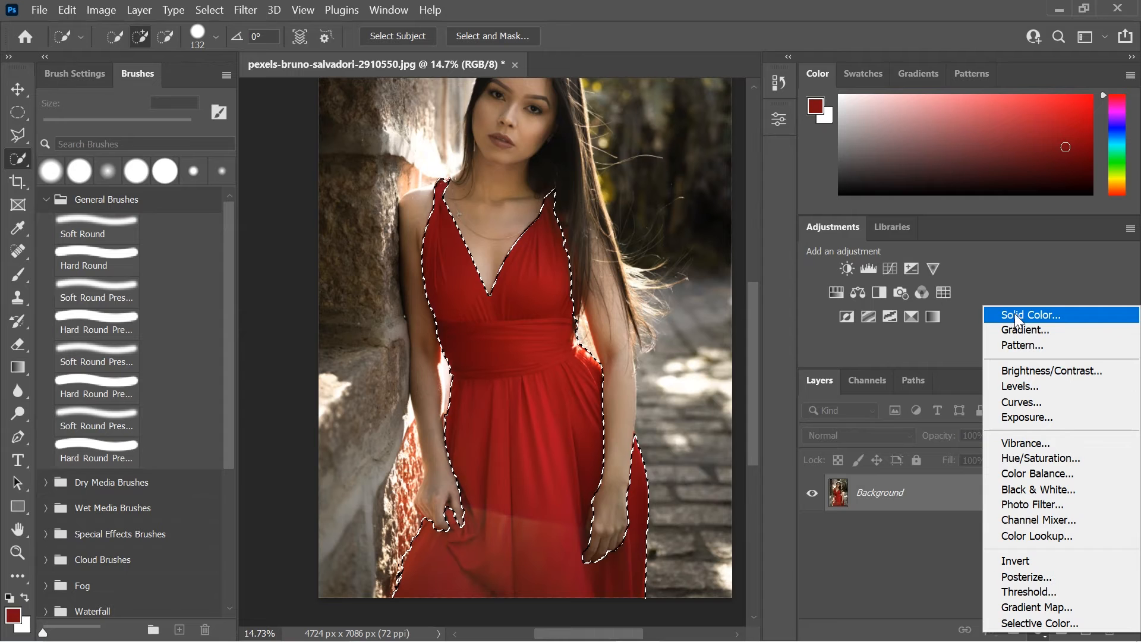
{"action": "left_click", "coordinate": [1037, 315]}
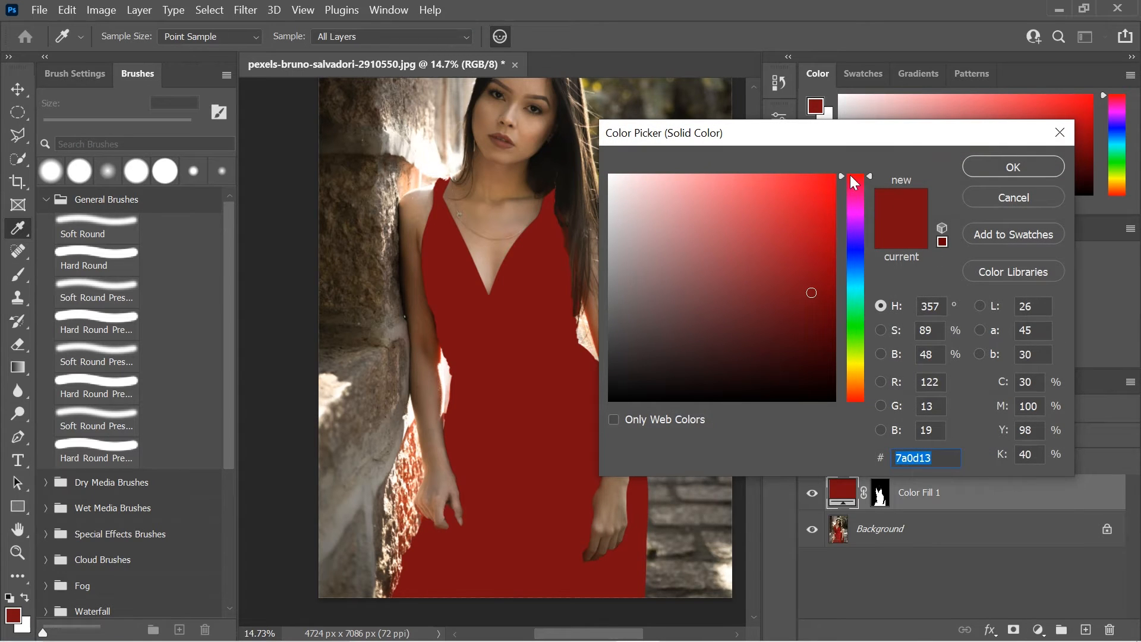
{"action": "left_click_drag", "start_coordinate": [869, 176], "coordinate": [866, 213]}
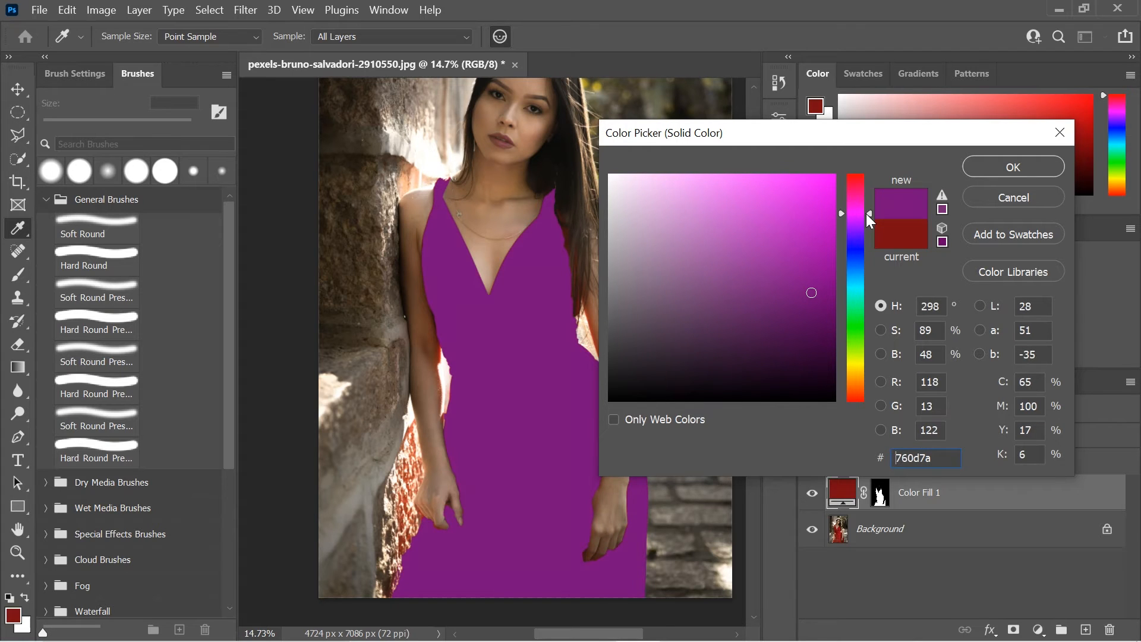
{"action": "left_click", "coordinate": [808, 292]}
{"action": "left_click_drag", "start_coordinate": [807, 292], "coordinate": [788, 273]}
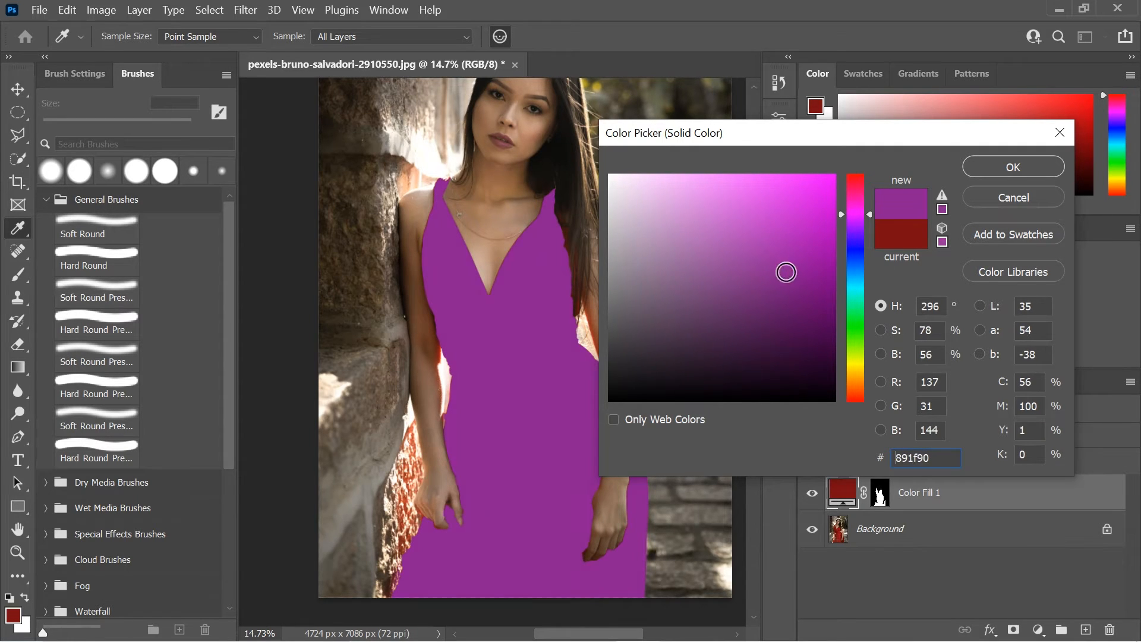
{"action": "left_click", "coordinate": [1003, 165]}
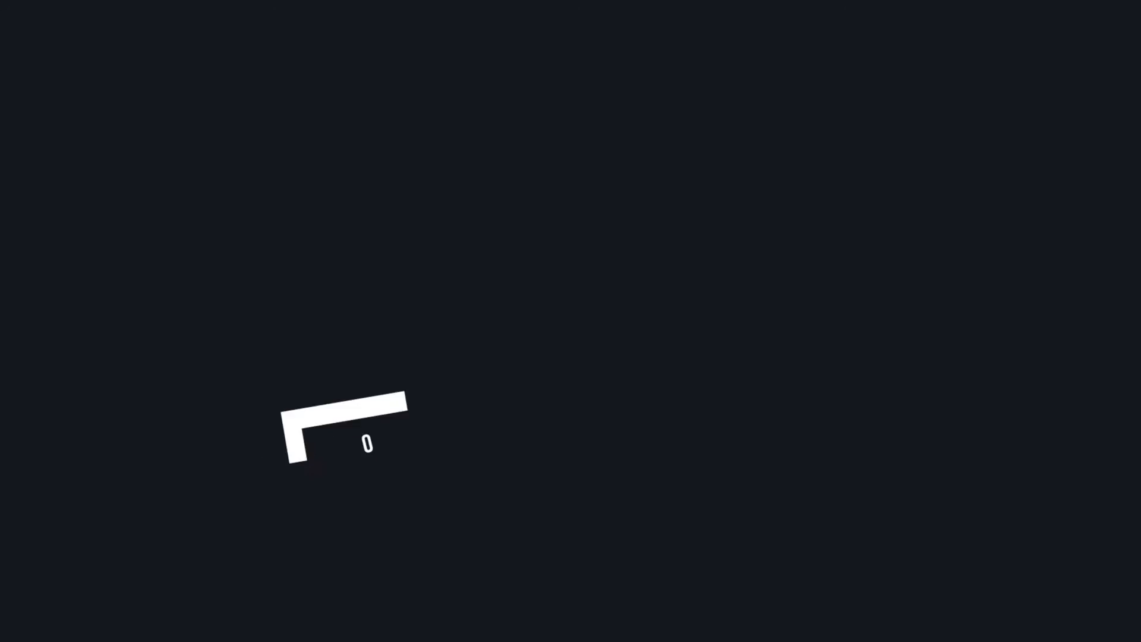
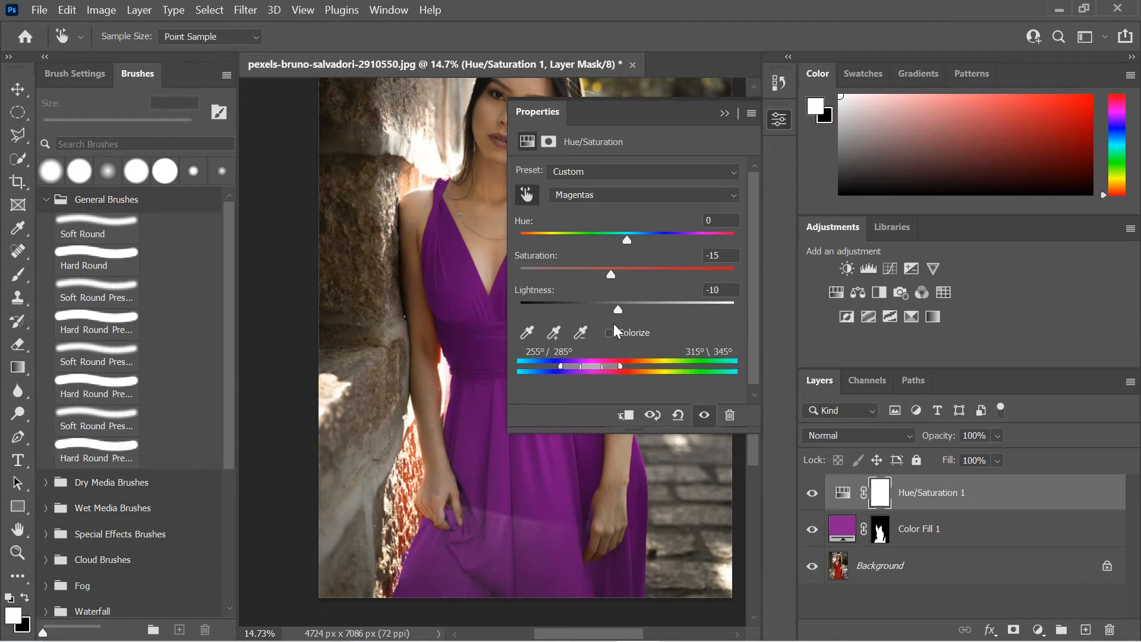
Paint the waistband out of the Color Fill 1 mask with a black soft brush, using 259 px broadly and 67 px along its edges
{"action": "left_click", "coordinate": [726, 113]}
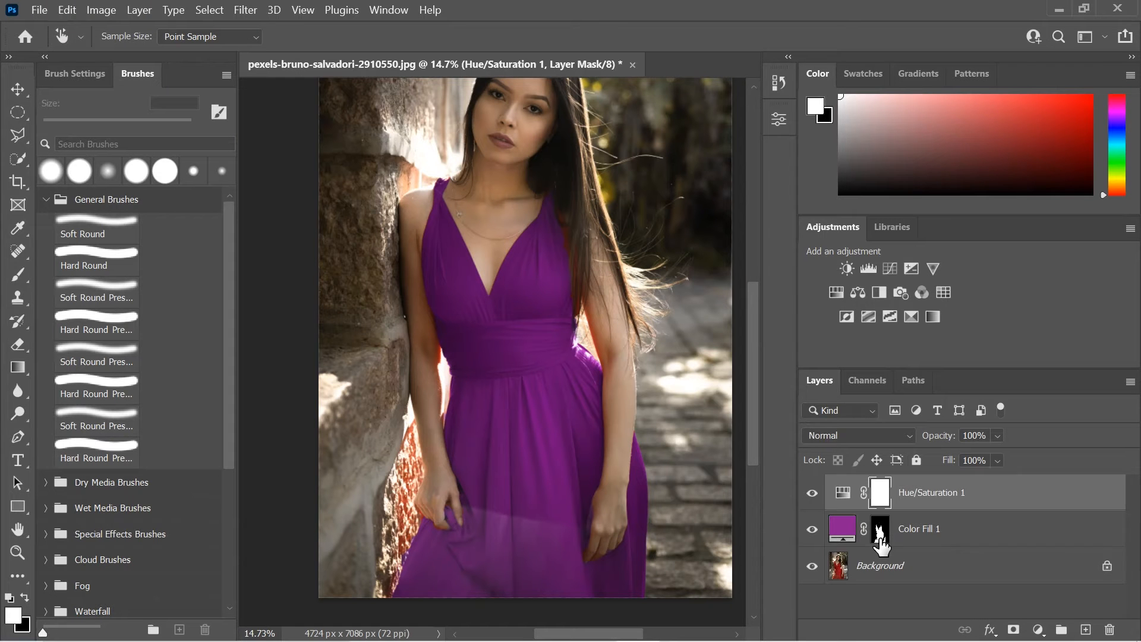
{"action": "left_click", "coordinate": [549, 366]}
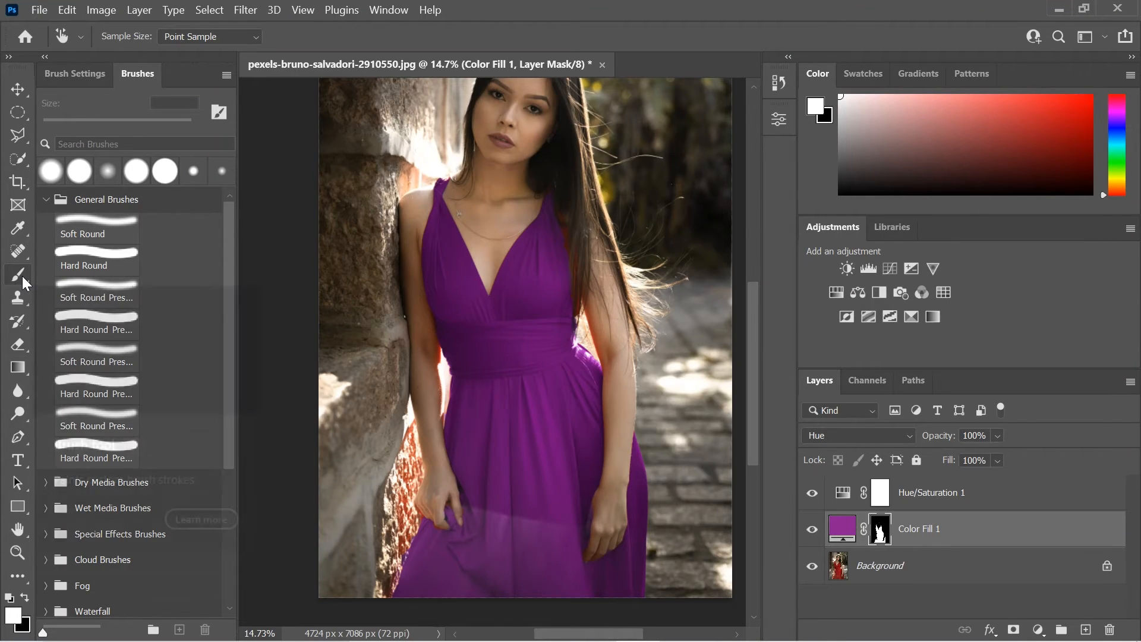
{"action": "left_click", "coordinate": [23, 275]}
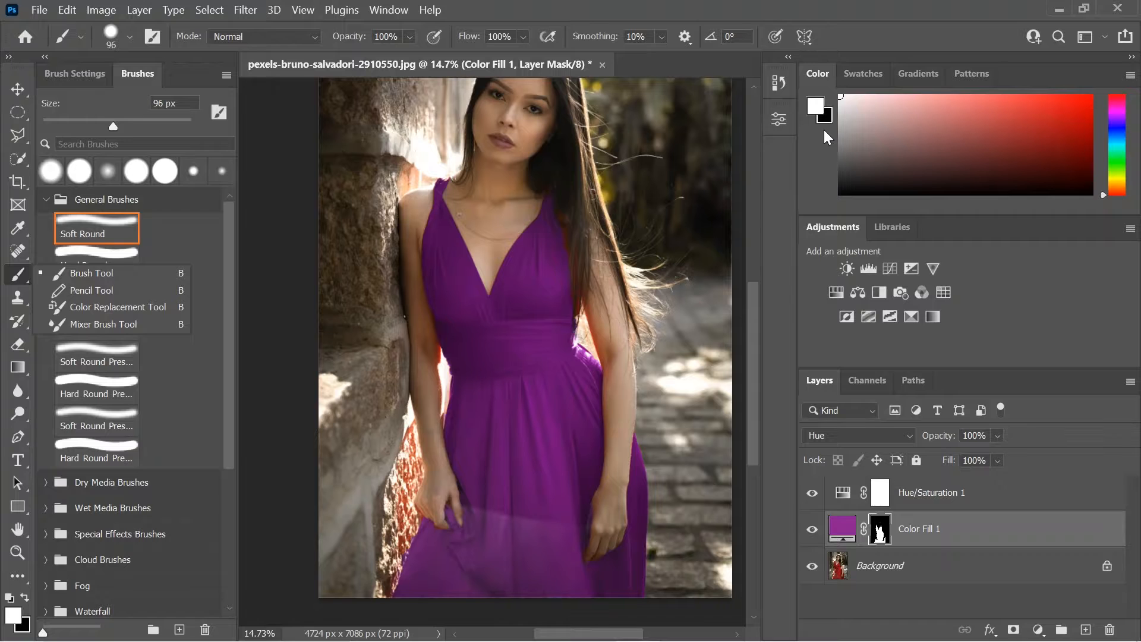
{"action": "left_click", "coordinate": [824, 130]}
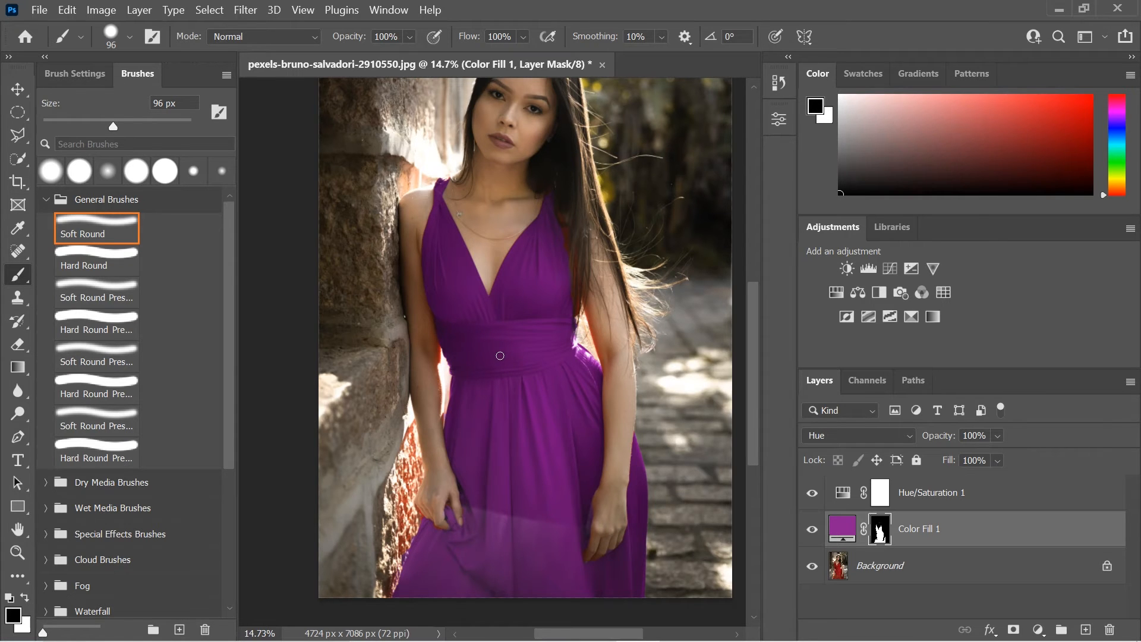
{"action": "scroll", "coordinate": [500, 356], "scroll_direction": "up", "scroll_amount": 8}
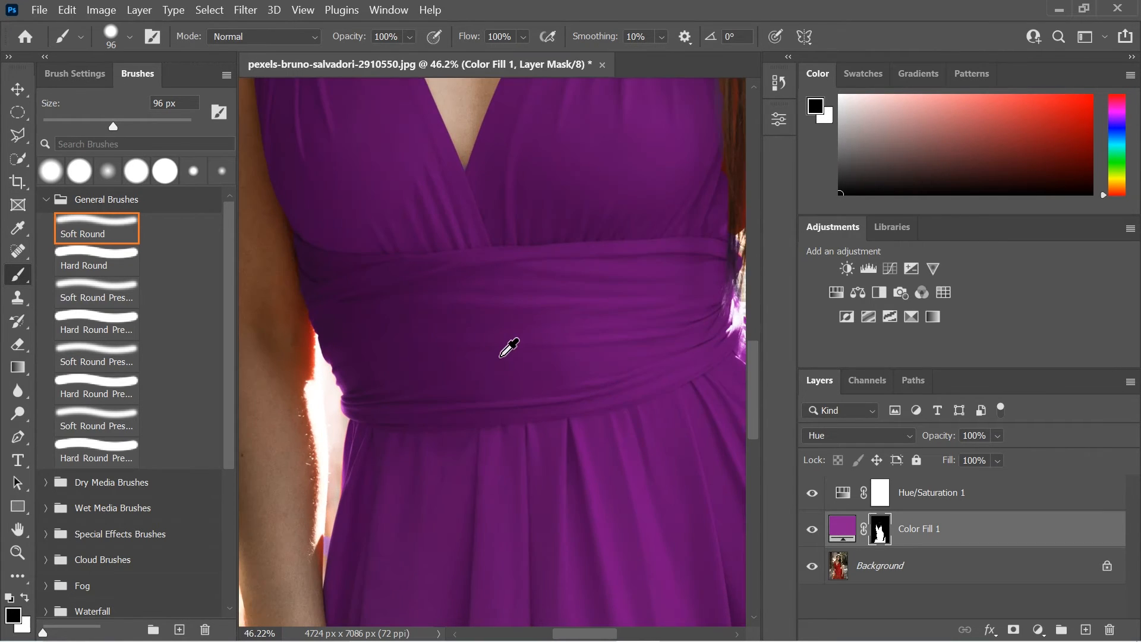
{"action": "scroll", "coordinate": [508, 348], "scroll_direction": "up", "scroll_amount": 1}
{"action": "mouse_move", "coordinate": [438, 364]}
{"action": "left_mouse_down"}
{"action": "mouse_move", "coordinate": [452, 356]}
{"action": "mouse_move", "coordinate": [433, 331]}
{"action": "left_mouse_up"}
{"action": "mouse_move", "coordinate": [356, 323]}
{"action": "left_mouse_down"}
{"action": "mouse_move", "coordinate": [579, 321]}
{"action": "mouse_move", "coordinate": [659, 303]}
{"action": "mouse_move", "coordinate": [540, 339]}
{"action": "mouse_move", "coordinate": [355, 366]}
{"action": "mouse_move", "coordinate": [326, 311]}
{"action": "mouse_move", "coordinate": [402, 291]}
{"action": "mouse_move", "coordinate": [509, 293]}
{"action": "mouse_move", "coordinate": [598, 275]}
{"action": "left_mouse_up"}
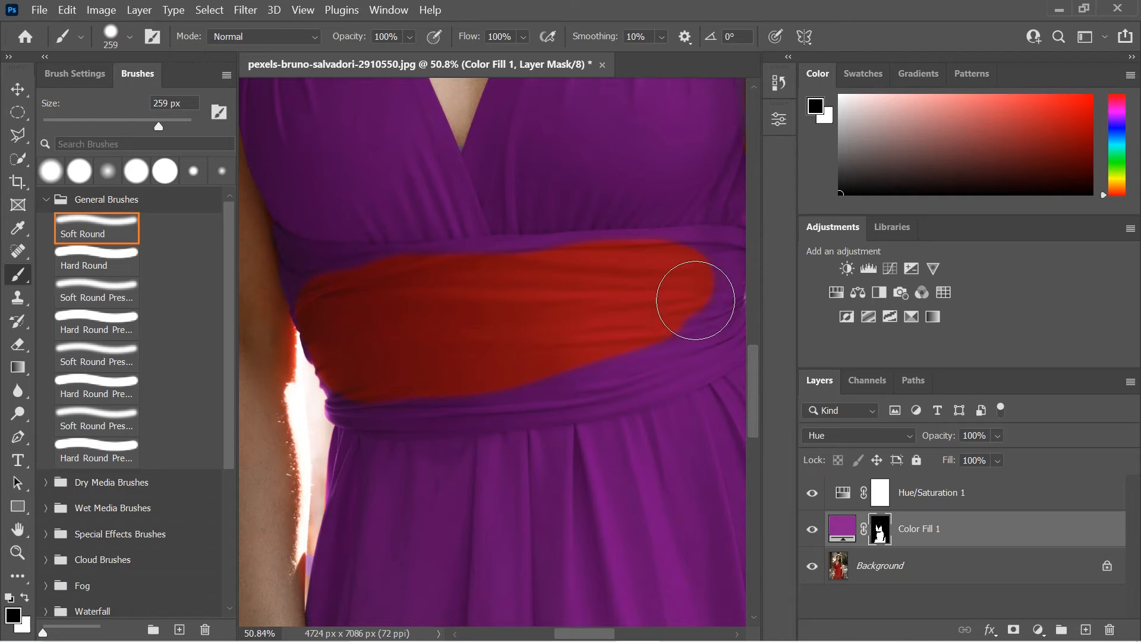
{"action": "mouse_move", "coordinate": [693, 298]}
{"action": "left_mouse_down"}
{"action": "mouse_move", "coordinate": [676, 339]}
{"action": "mouse_move", "coordinate": [527, 377]}
{"action": "mouse_move", "coordinate": [372, 382]}
{"action": "mouse_move", "coordinate": [342, 403]}
{"action": "mouse_move", "coordinate": [334, 351]}
{"action": "mouse_move", "coordinate": [345, 377]}
{"action": "mouse_move", "coordinate": [313, 315]}
{"action": "mouse_move", "coordinate": [359, 278]}
{"action": "mouse_move", "coordinate": [502, 255]}
{"action": "mouse_move", "coordinate": [708, 247]}
{"action": "mouse_move", "coordinate": [713, 334]}
{"action": "mouse_move", "coordinate": [690, 365]}
{"action": "mouse_move", "coordinate": [580, 398]}
{"action": "mouse_move", "coordinate": [394, 414]}
{"action": "mouse_move", "coordinate": [359, 409]}
{"action": "mouse_move", "coordinate": [321, 310]}
{"action": "mouse_move", "coordinate": [310, 309]}
{"action": "left_mouse_up"}
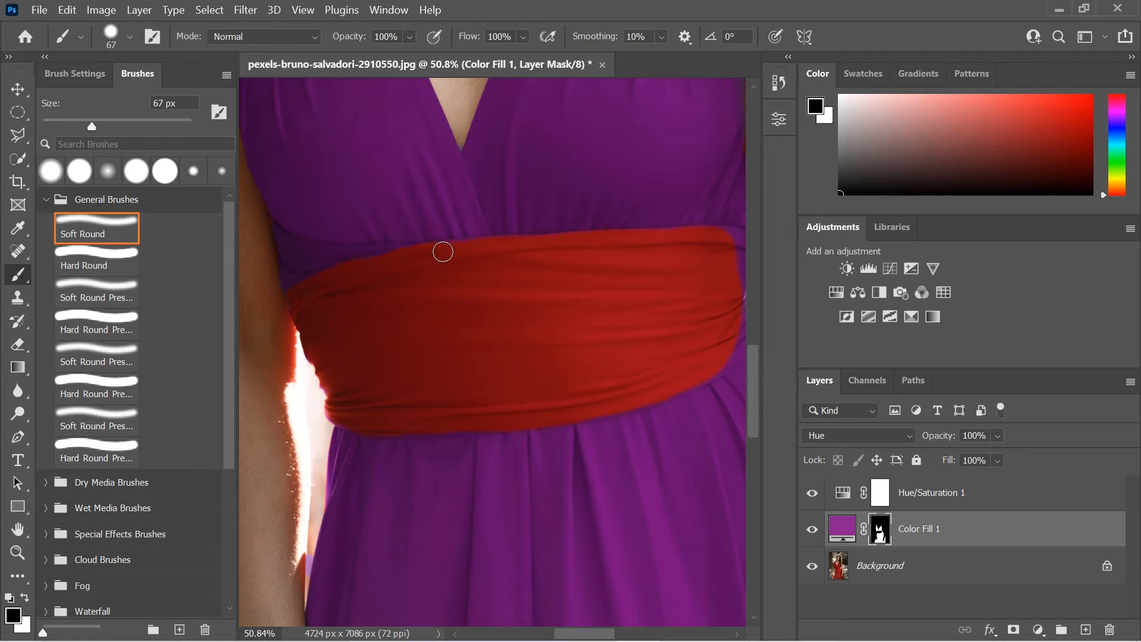
{"action": "scroll", "coordinate": [605, 292], "scroll_direction": "right", "scroll_amount": 5}
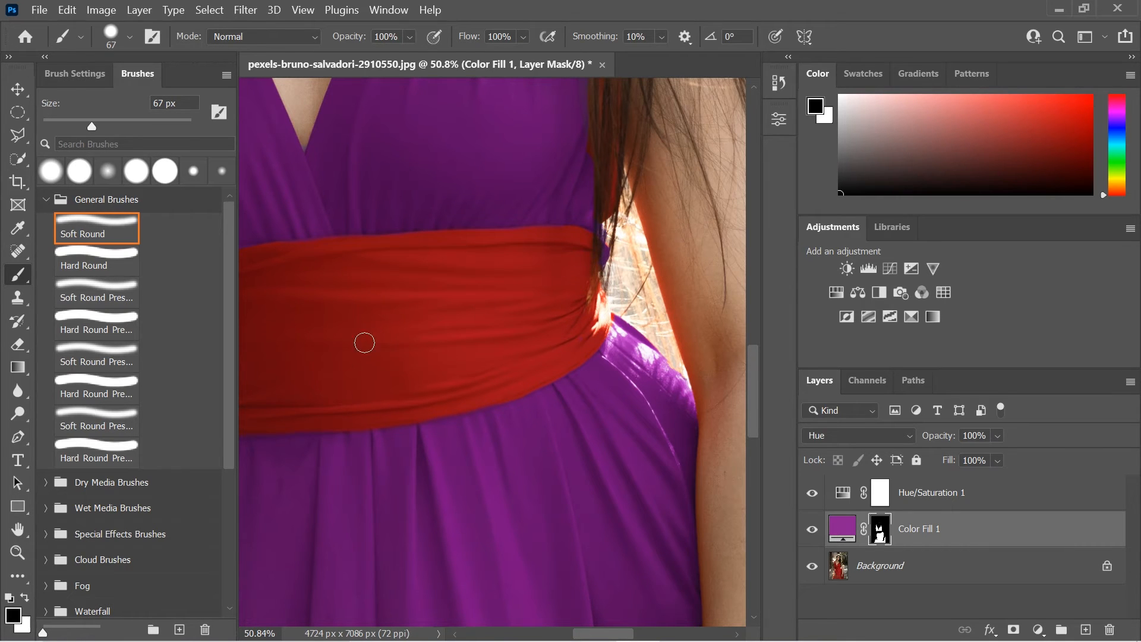
{"action": "scroll", "coordinate": [351, 349], "scroll_direction": "left", "scroll_amount": 4}
{"action": "scroll", "coordinate": [436, 312], "scroll_direction": "down", "scroll_amount": 2, "text": "alt"}
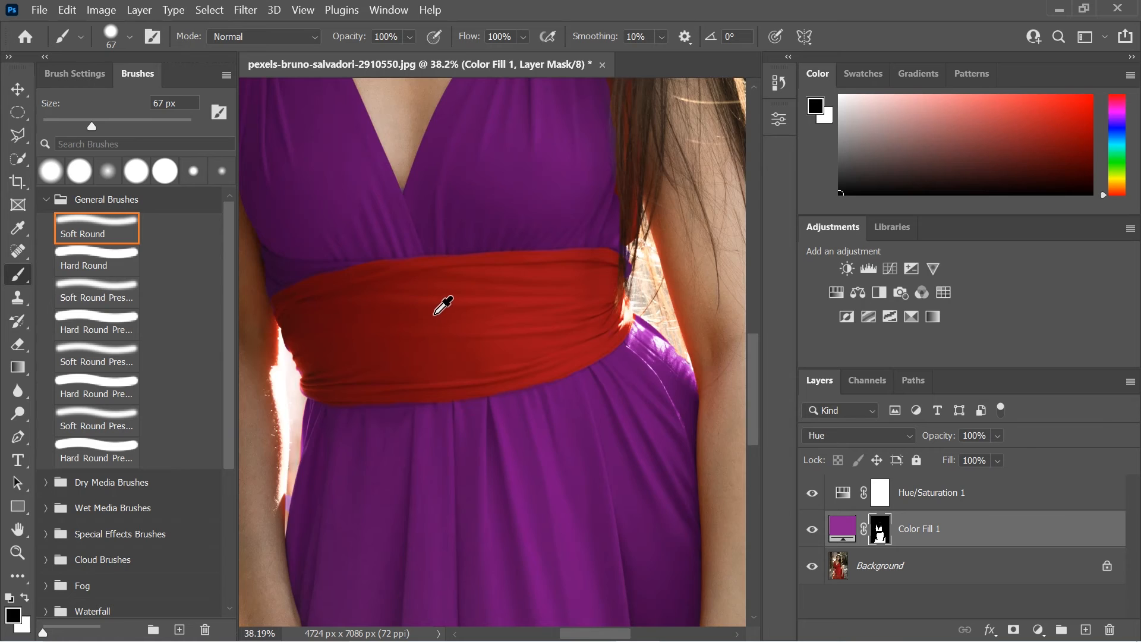
{"action": "scroll", "coordinate": [443, 304], "scroll_direction": "down", "scroll_amount": 6, "text": "alt"}
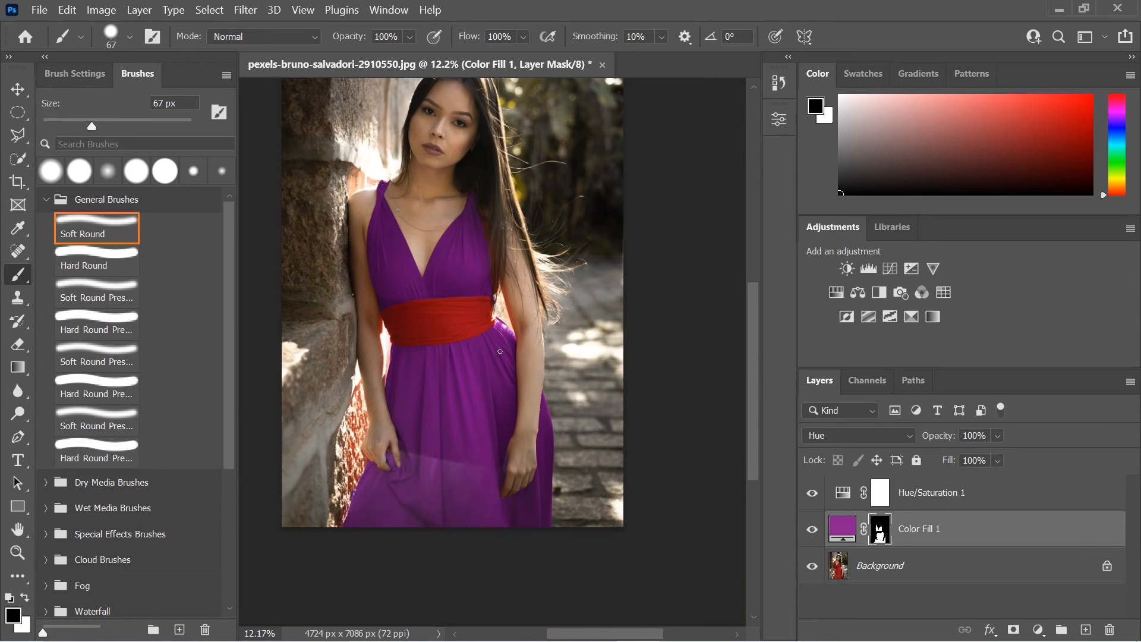
{"action": "scroll", "coordinate": [505, 354], "scroll_direction": "left", "scroll_amount": 2}
{"action": "scroll", "coordinate": [535, 350], "scroll_direction": "up", "scroll_amount": 3}
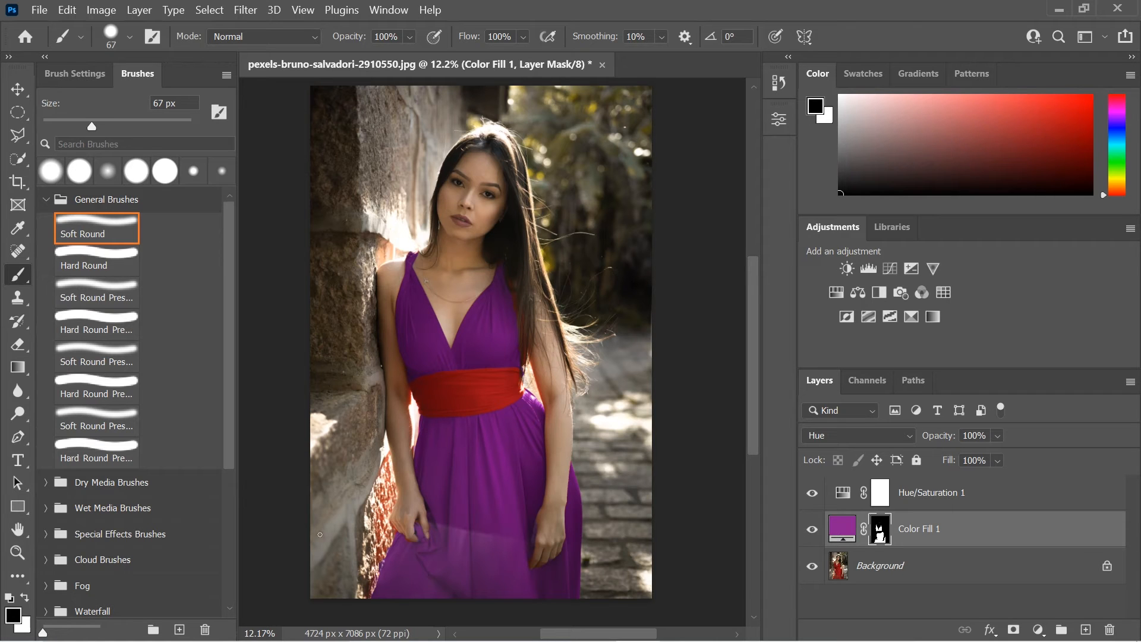
Tint the red reflection between the wall and forearm on the Color Fill 1 mask with a 192 px white brush at 37% opacity
{"action": "left_click_drag", "start_coordinate": [354, 502], "coordinate": [392, 501]}
{"action": "scroll", "coordinate": [339, 544], "scroll_direction": "up", "scroll_amount": 4}
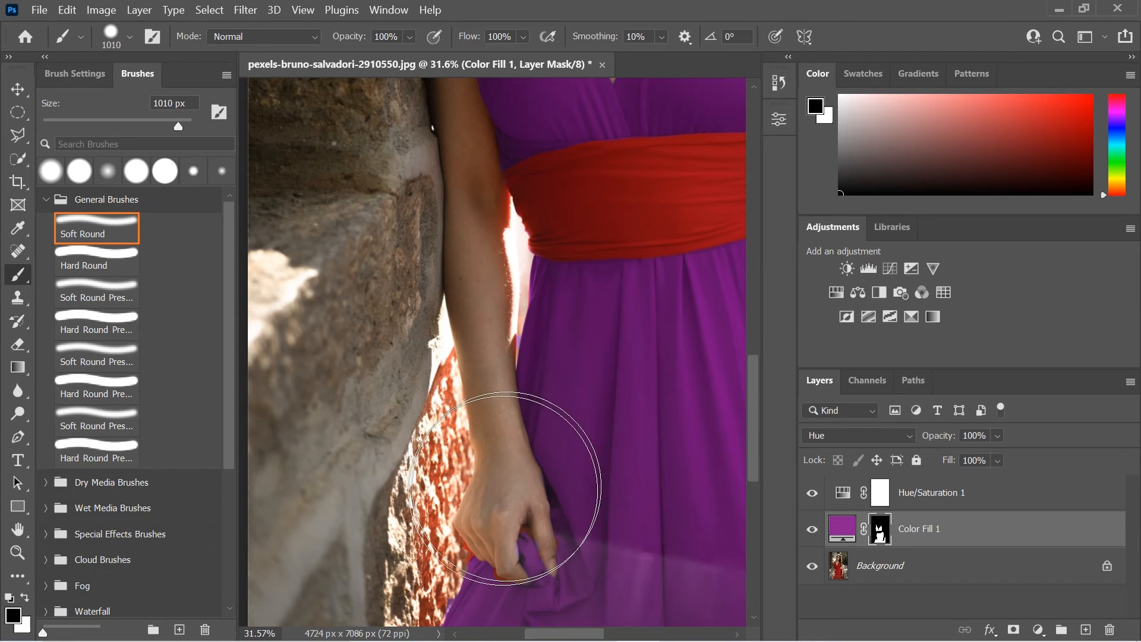
{"action": "left_click", "coordinate": [824, 114]}
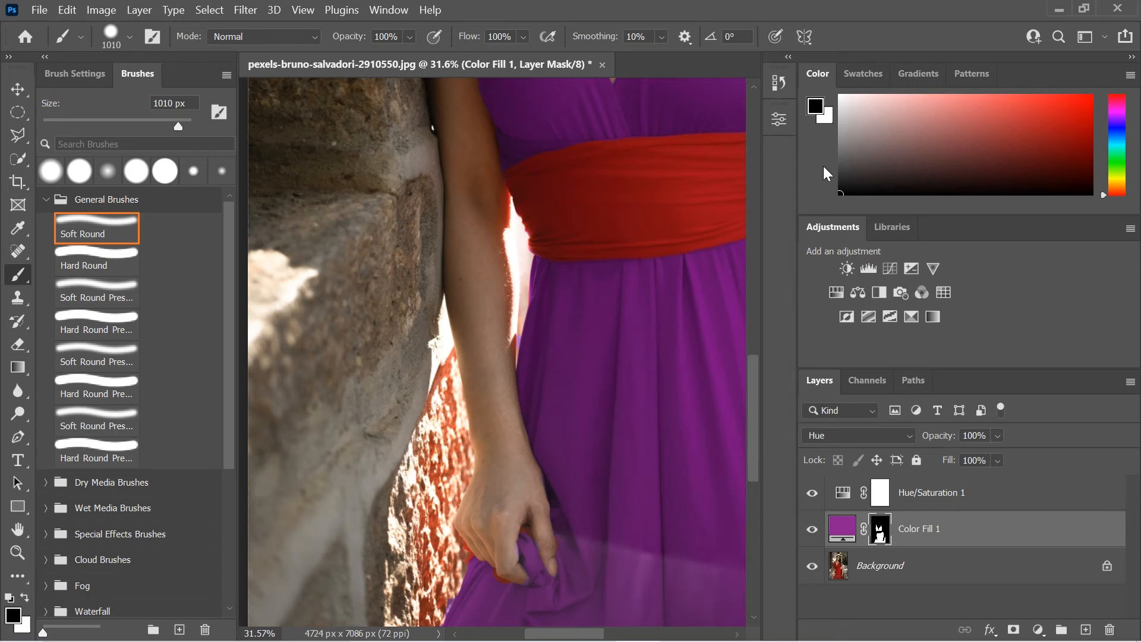
{"action": "key", "text": "x"}
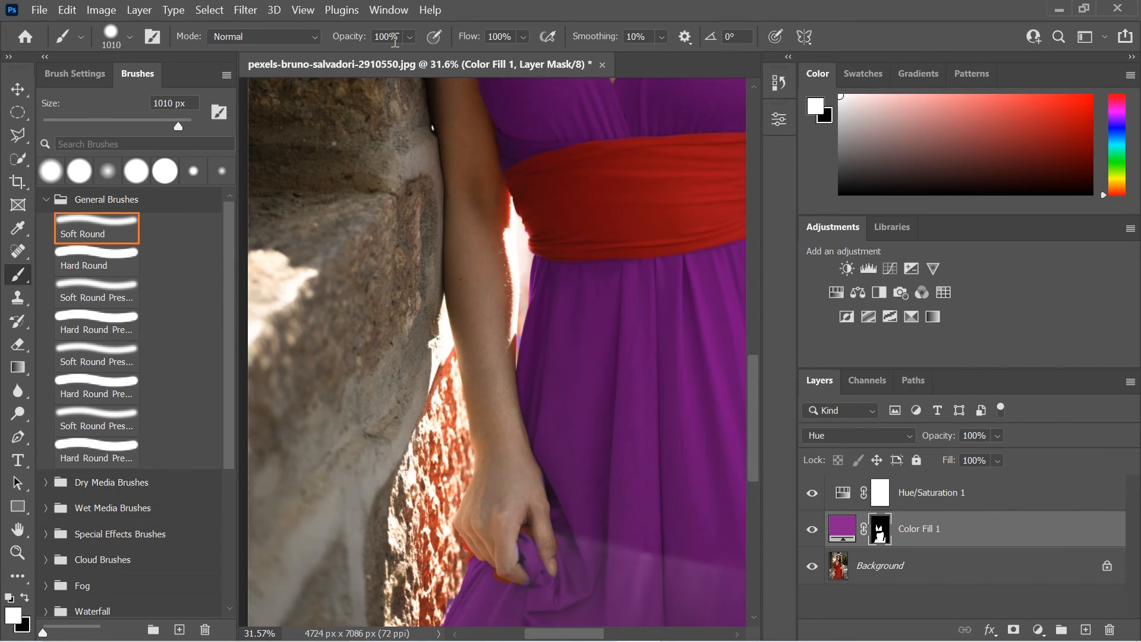
{"action": "left_click_drag", "start_coordinate": [438, 59], "coordinate": [428, 60]}
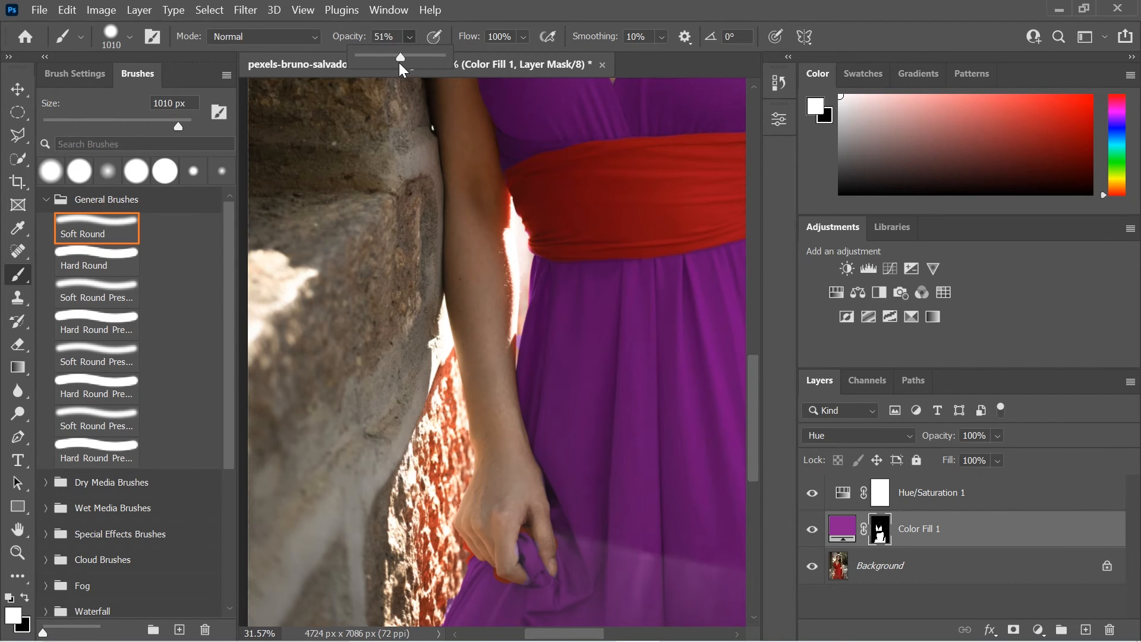
{"action": "right_click", "coordinate": [412, 393], "text": "alt"}
{"action": "left_click_drag", "start_coordinate": [416, 252], "coordinate": [416, 128]}
{"action": "scroll", "coordinate": [409, 495], "scroll_direction": "up", "scroll_amount": 2}
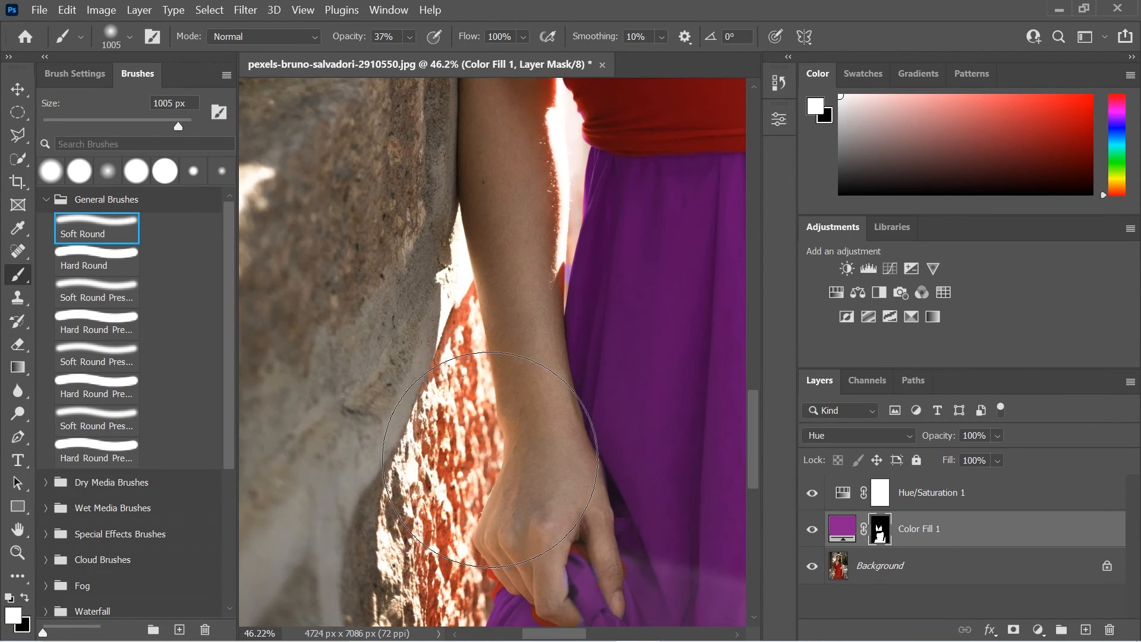
{"action": "right_click", "coordinate": [497, 409], "text": "alt"}
{"action": "left_click_drag", "start_coordinate": [497, 409], "coordinate": [328, 434]}
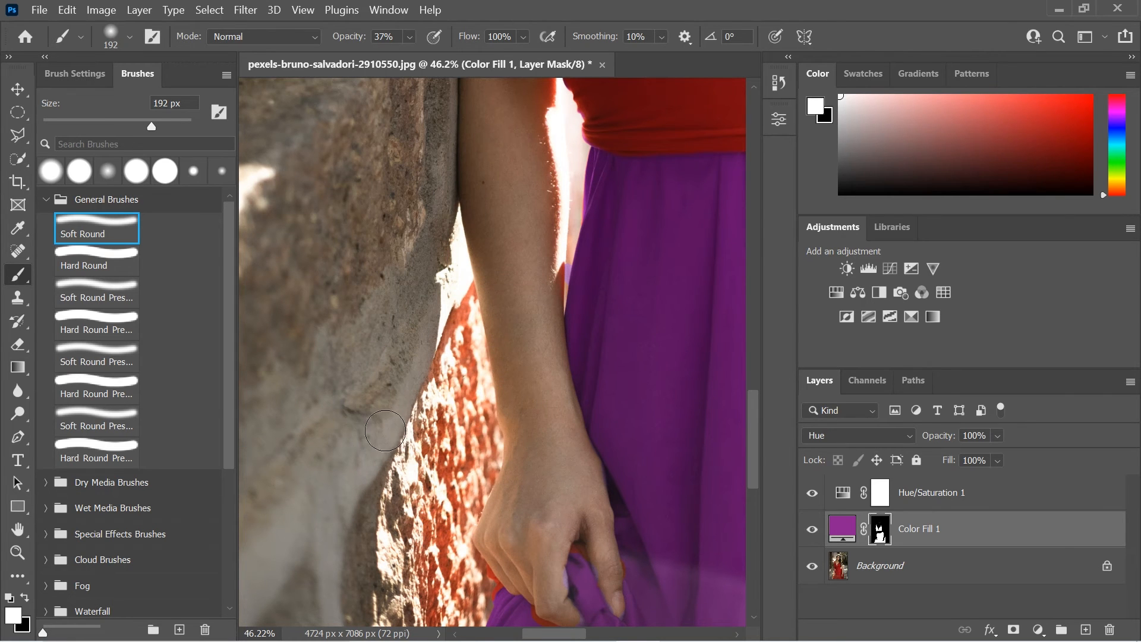
{"action": "mouse_move", "coordinate": [459, 402]}
{"action": "left_mouse_down"}
{"action": "mouse_move", "coordinate": [455, 311]}
{"action": "mouse_move", "coordinate": [466, 363]}
{"action": "left_mouse_up"}
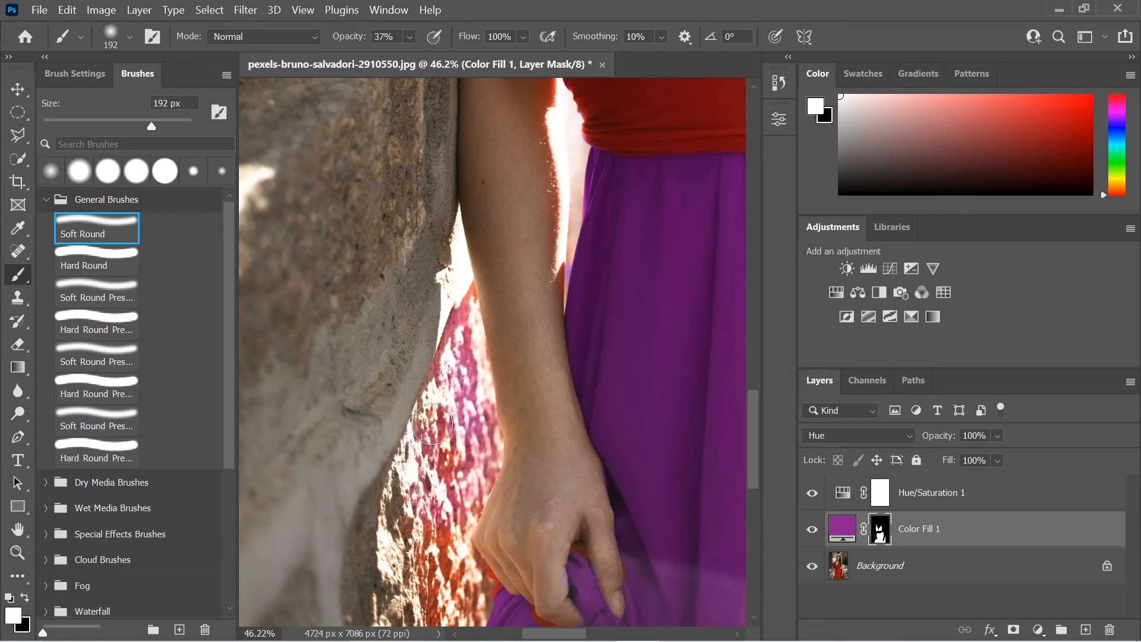
Extend the partial purple tint down the red reflection on the wall beside the hand and skirt
{"action": "scroll", "coordinate": [440, 505], "scroll_direction": "down", "scroll_amount": 2}
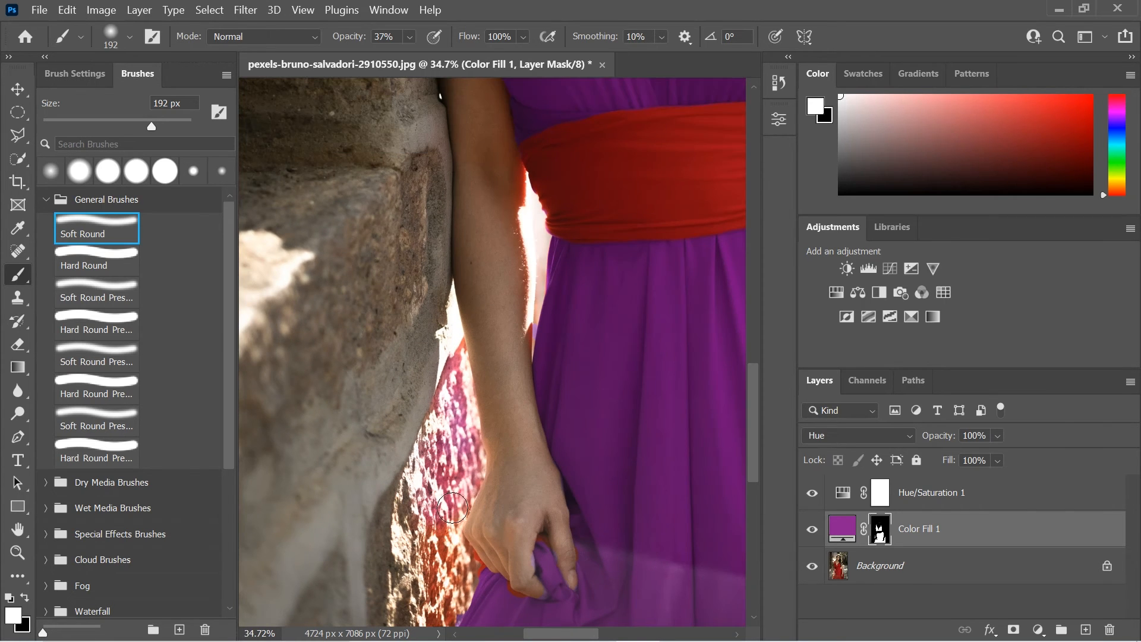
{"action": "scroll", "coordinate": [453, 508], "scroll_direction": "up", "scroll_amount": 3}
{"action": "left_click_drag", "start_coordinate": [424, 328], "coordinate": [414, 229]}
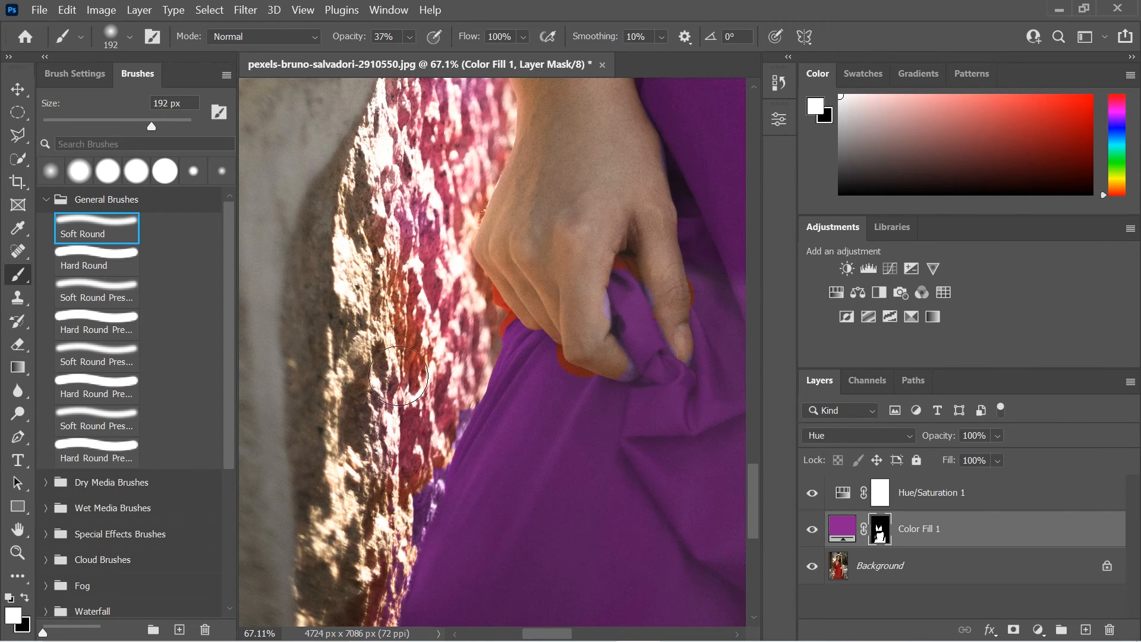
{"action": "mouse_move", "coordinate": [446, 362]}
{"action": "left_mouse_down"}
{"action": "mouse_move", "coordinate": [479, 339]}
{"action": "mouse_move", "coordinate": [481, 321]}
{"action": "mouse_move", "coordinate": [493, 324]}
{"action": "mouse_move", "coordinate": [481, 325]}
{"action": "left_mouse_up"}
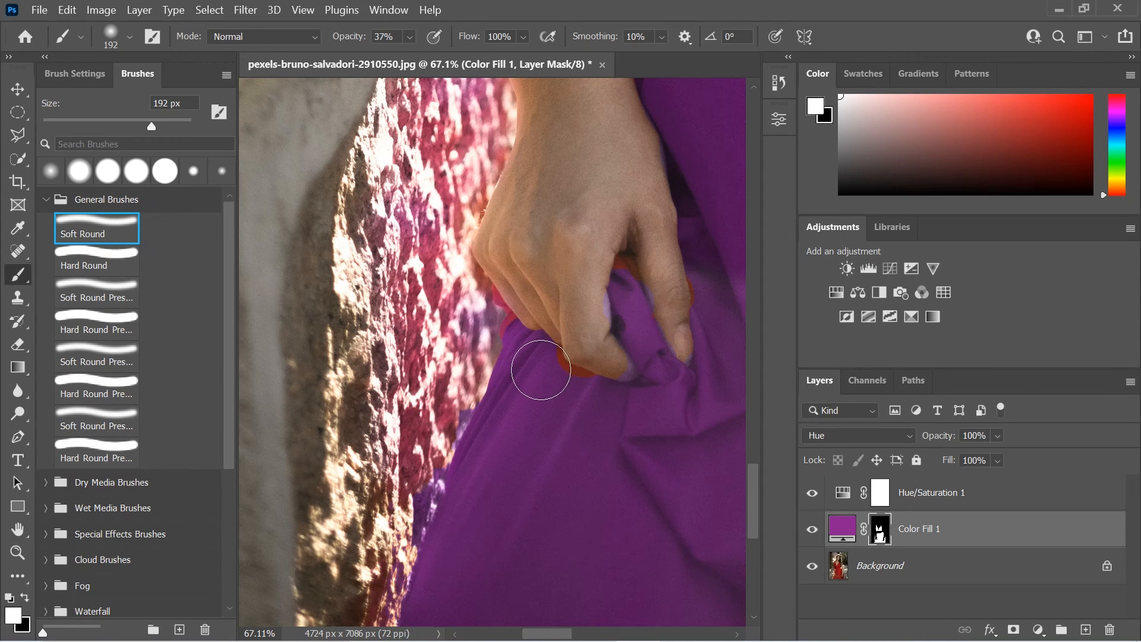
Restore the purple on the red fringes around the fingers at 100% opacity with a 31 px brush, and beside the skirt edge with 144 px
{"action": "left_click_drag", "start_coordinate": [555, 390], "coordinate": [551, 395]}
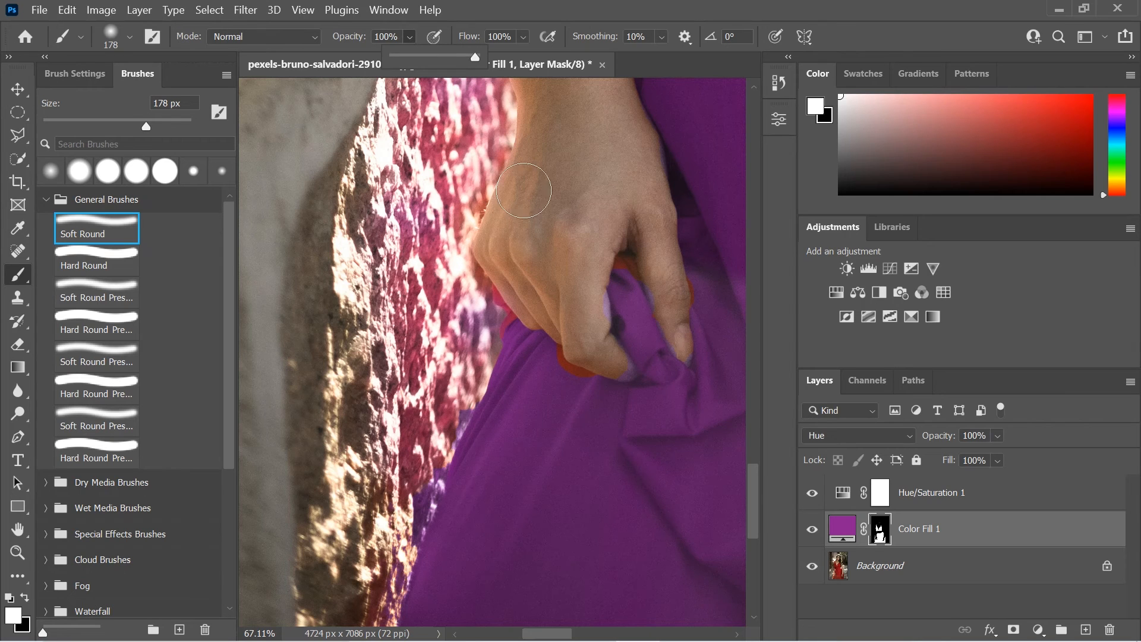
{"action": "left_click_drag", "start_coordinate": [573, 395], "coordinate": [523, 399]}
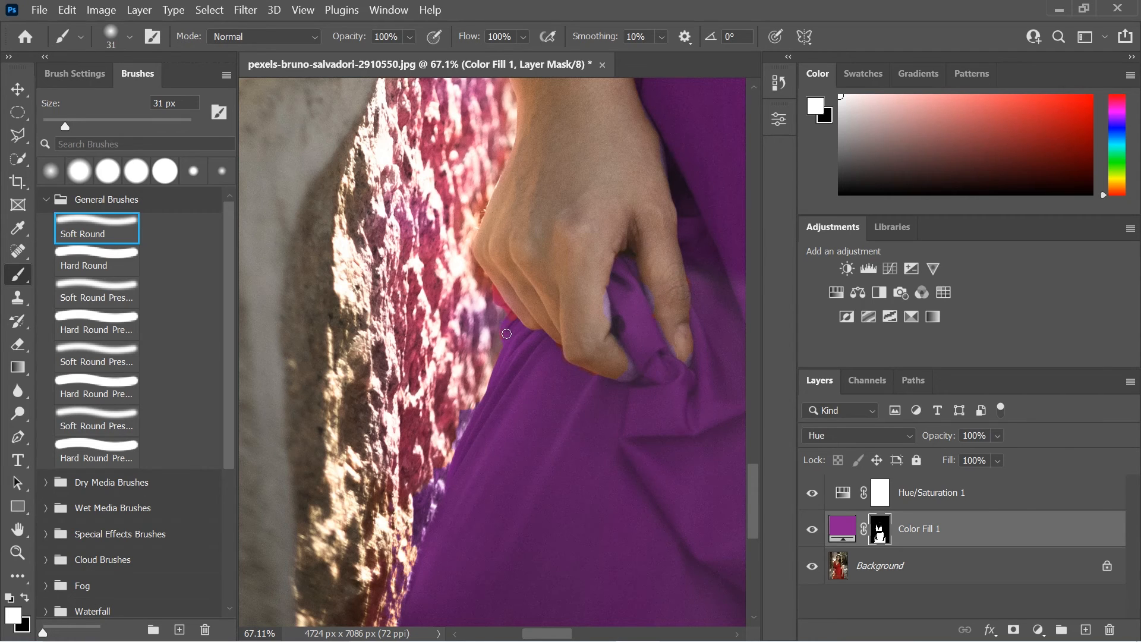
{"action": "mouse_move", "coordinate": [394, 376]}
{"action": "left_mouse_down"}
{"action": "mouse_move", "coordinate": [434, 369]}
{"action": "mouse_move", "coordinate": [420, 357]}
{"action": "left_mouse_up"}
{"action": "mouse_move", "coordinate": [415, 445]}
{"action": "left_mouse_down"}
{"action": "mouse_move", "coordinate": [409, 472]}
{"action": "mouse_move", "coordinate": [435, 465]}
{"action": "mouse_move", "coordinate": [400, 497]}
{"action": "mouse_move", "coordinate": [443, 421]}
{"action": "left_mouse_up"}
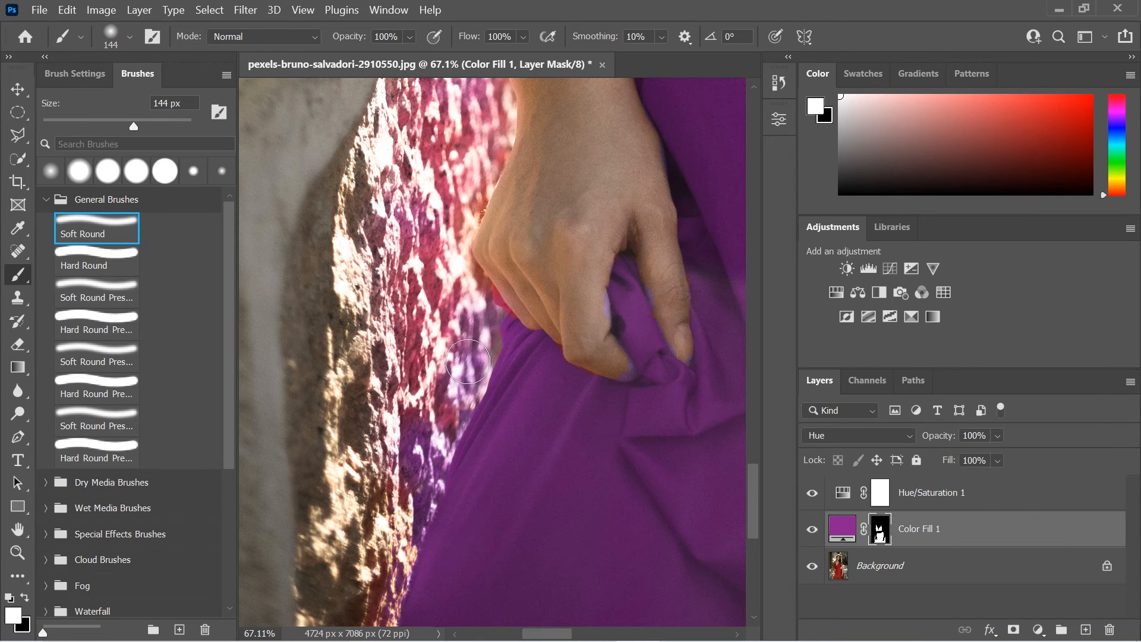
Strengthen the purple tint over the wall reflection beside the hand with the 144 px white brush at 58% opacity
{"action": "scroll", "coordinate": [561, 412], "scroll_direction": "down", "scroll_amount": 2}
{"action": "scroll", "coordinate": [562, 411], "scroll_direction": "down", "scroll_amount": 7}
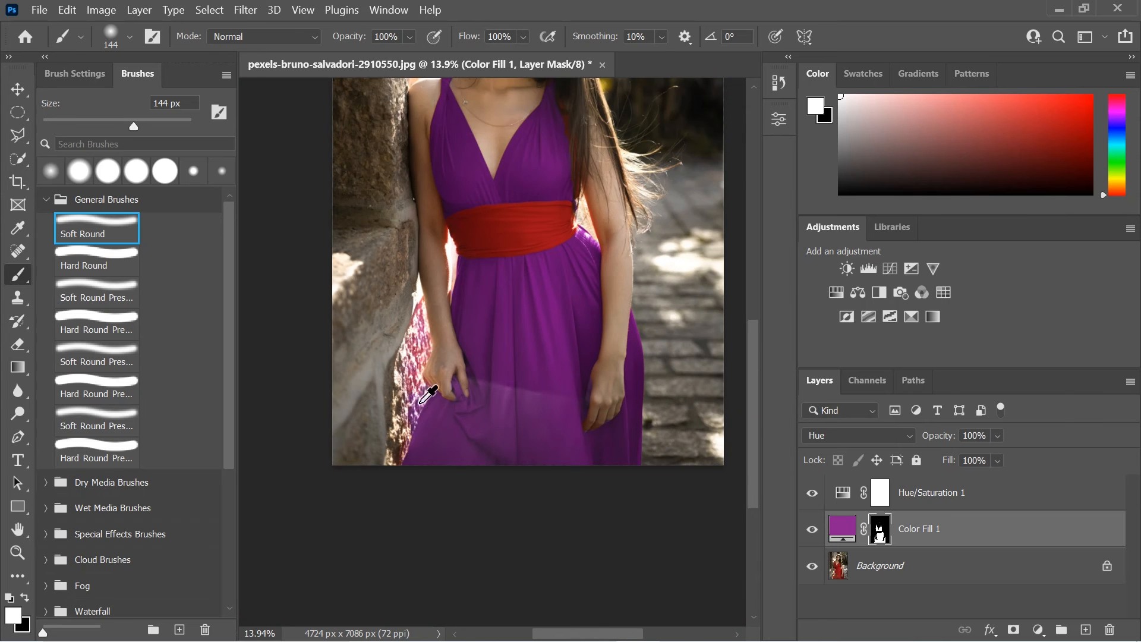
{"action": "scroll", "coordinate": [428, 393], "scroll_direction": "up", "scroll_amount": 5}
{"action": "left_click_drag", "start_coordinate": [409, 38], "coordinate": [416, 58]}
{"action": "left_click_drag", "start_coordinate": [404, 359], "coordinate": [405, 389]}
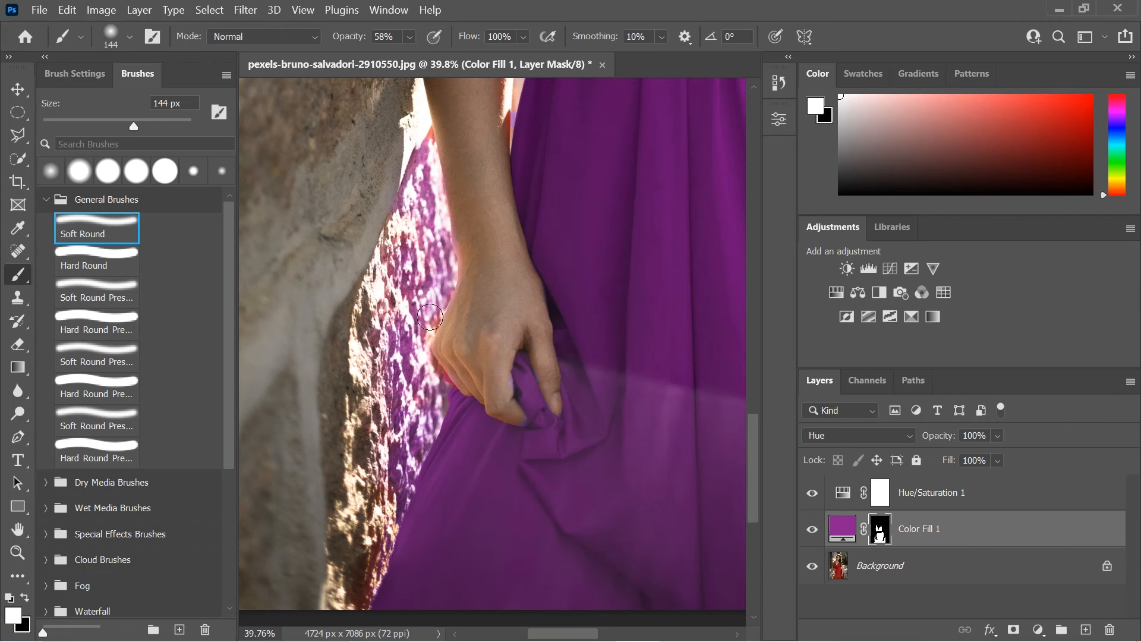
{"action": "scroll", "coordinate": [535, 350], "scroll_direction": "down", "scroll_amount": 6}
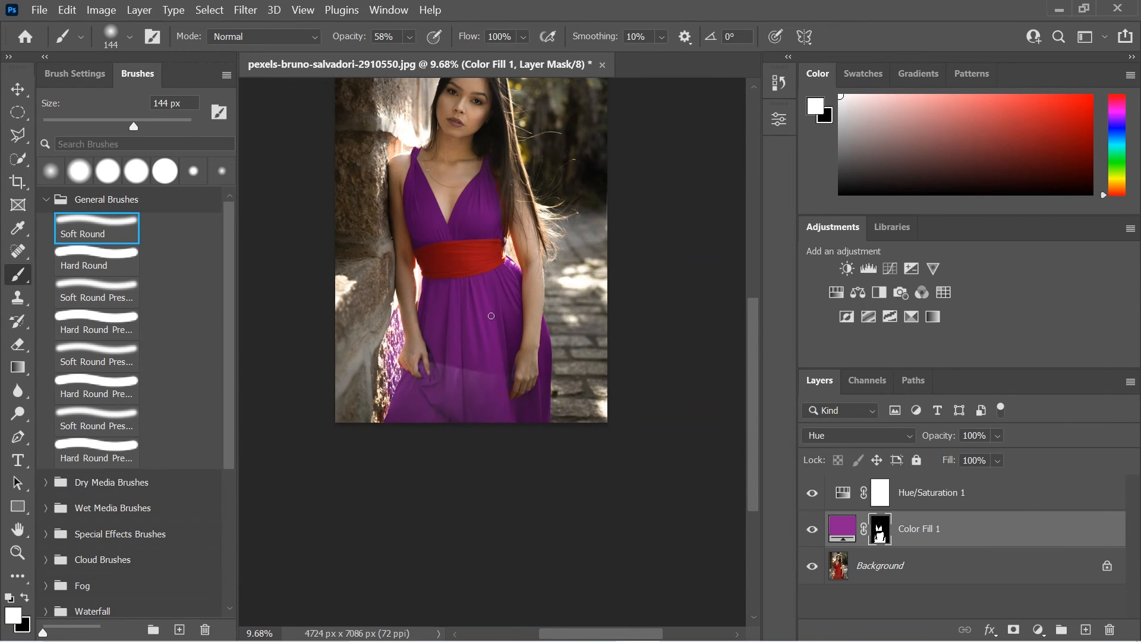
{"action": "scroll", "coordinate": [491, 316], "scroll_direction": "left", "scroll_amount": 3}
{"action": "scroll", "coordinate": [491, 321], "scroll_direction": "down", "scroll_amount": 1}
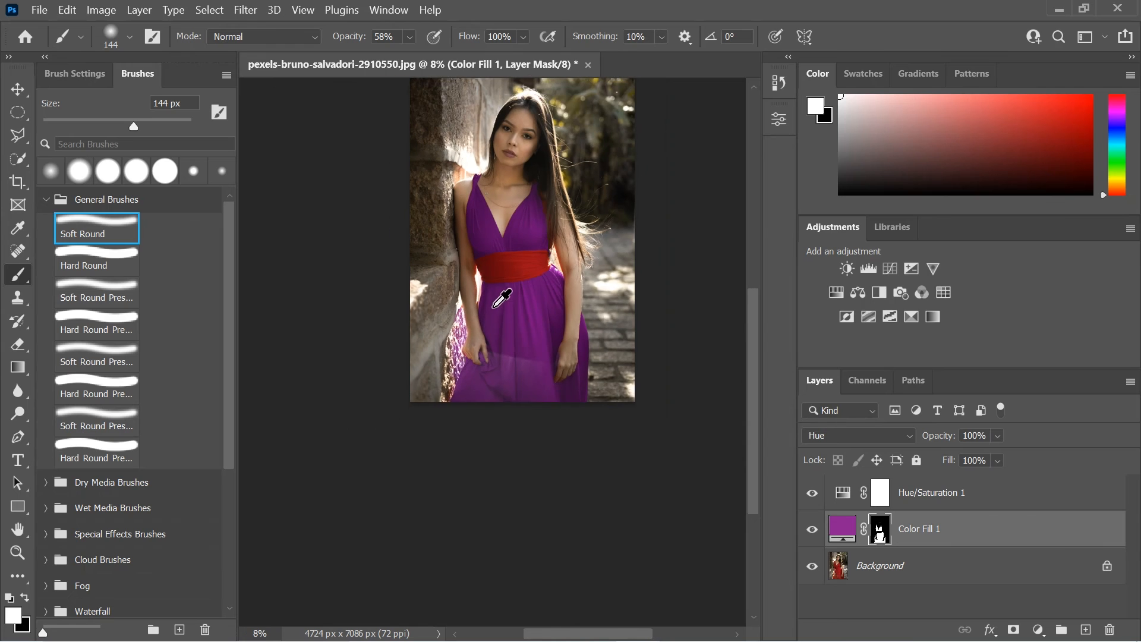
{"action": "scroll", "coordinate": [493, 307], "scroll_direction": "up", "scroll_amount": 3}
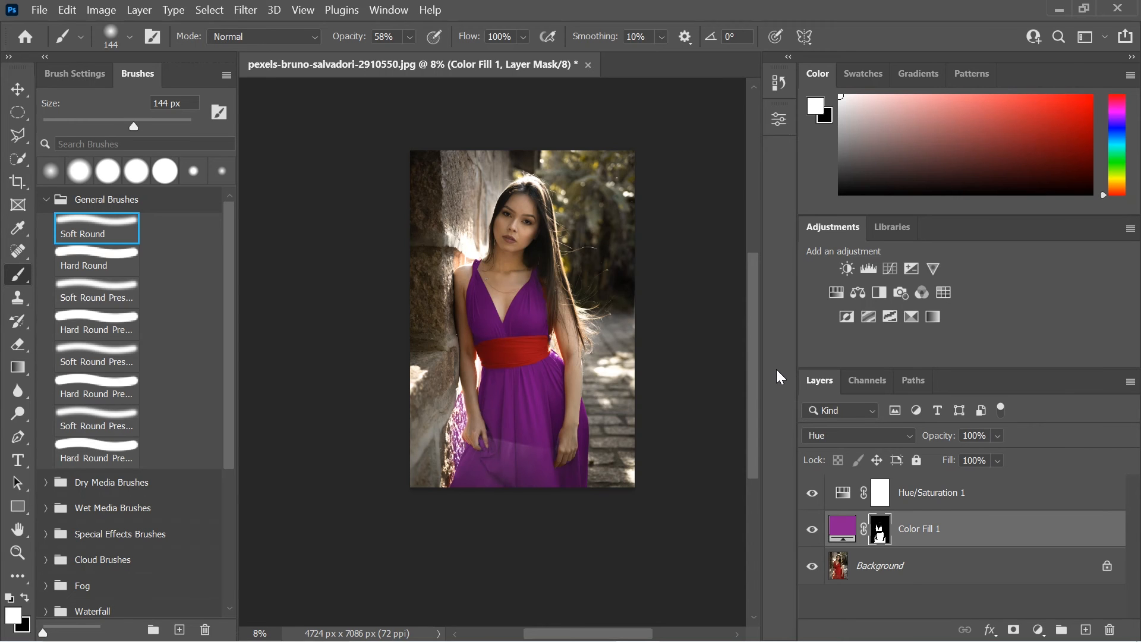
Delete the Hue/Saturation 1 and Color Fill 1 layers together, keeping only the Background
{"action": "left_click", "coordinate": [990, 498], "text": "shift"}
{"action": "right_click", "coordinate": [987, 527]}
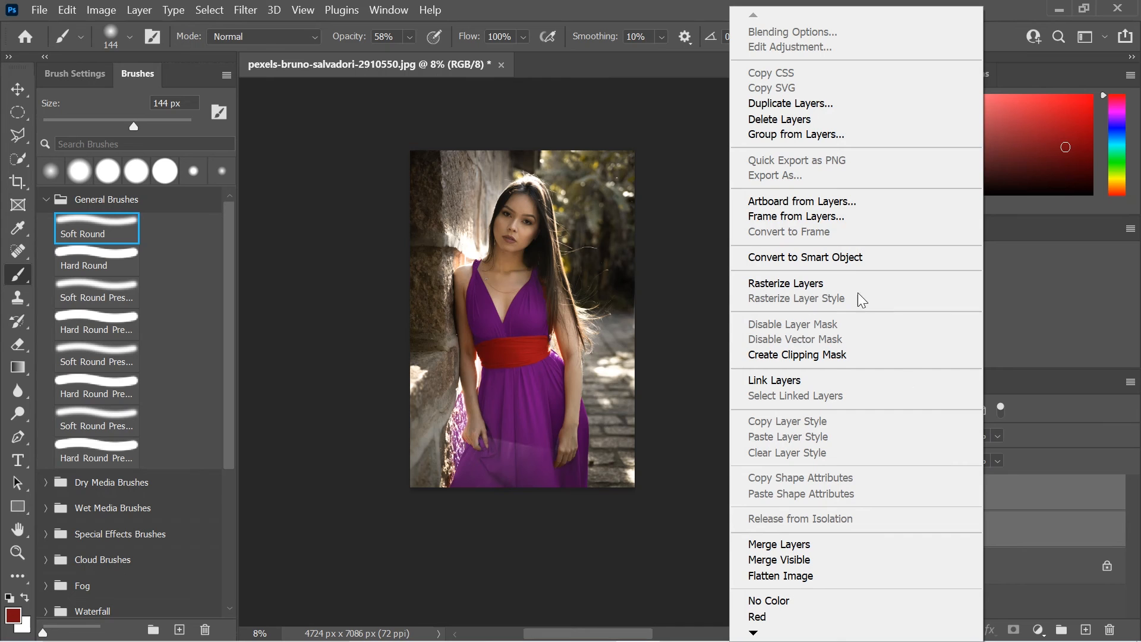
{"action": "left_click", "coordinate": [771, 120]}
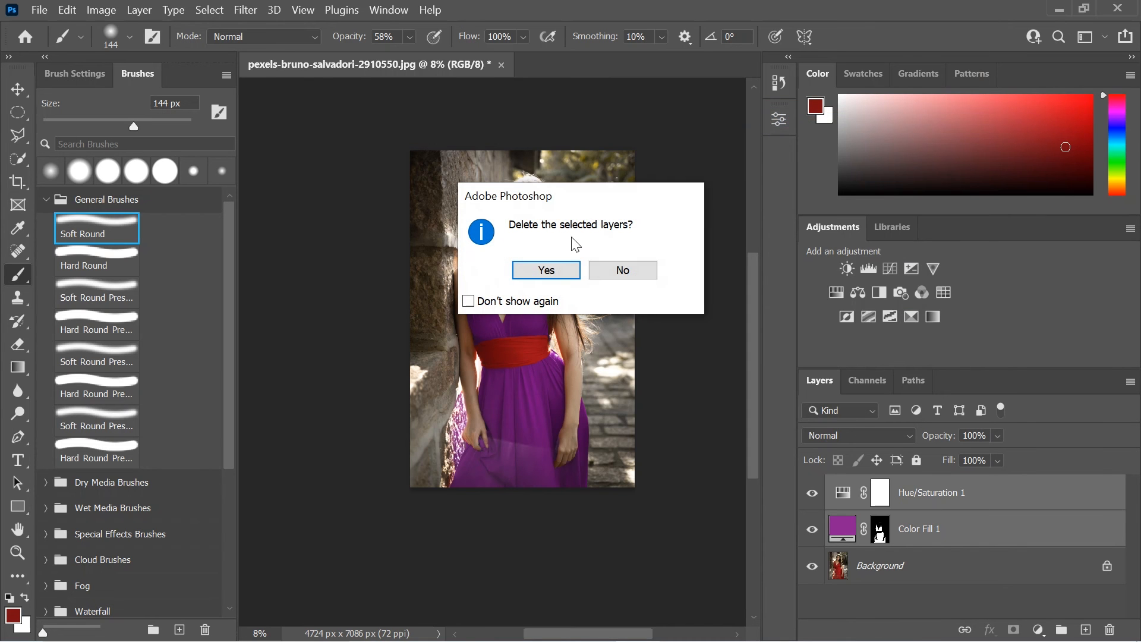
{"action": "left_click", "coordinate": [545, 270]}
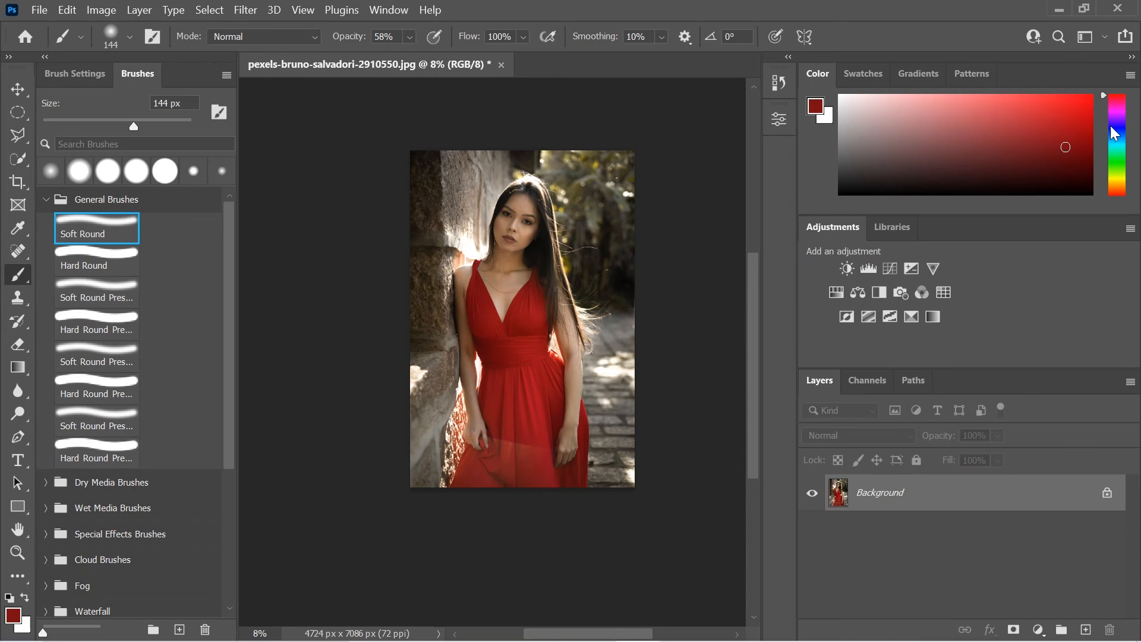
Choose a medium cyan-blue foreground colour and add an empty layer above the Background
{"action": "left_click_drag", "start_coordinate": [1105, 102], "coordinate": [1115, 148]}
{"action": "left_click_drag", "start_coordinate": [1052, 118], "coordinate": [1056, 124]}
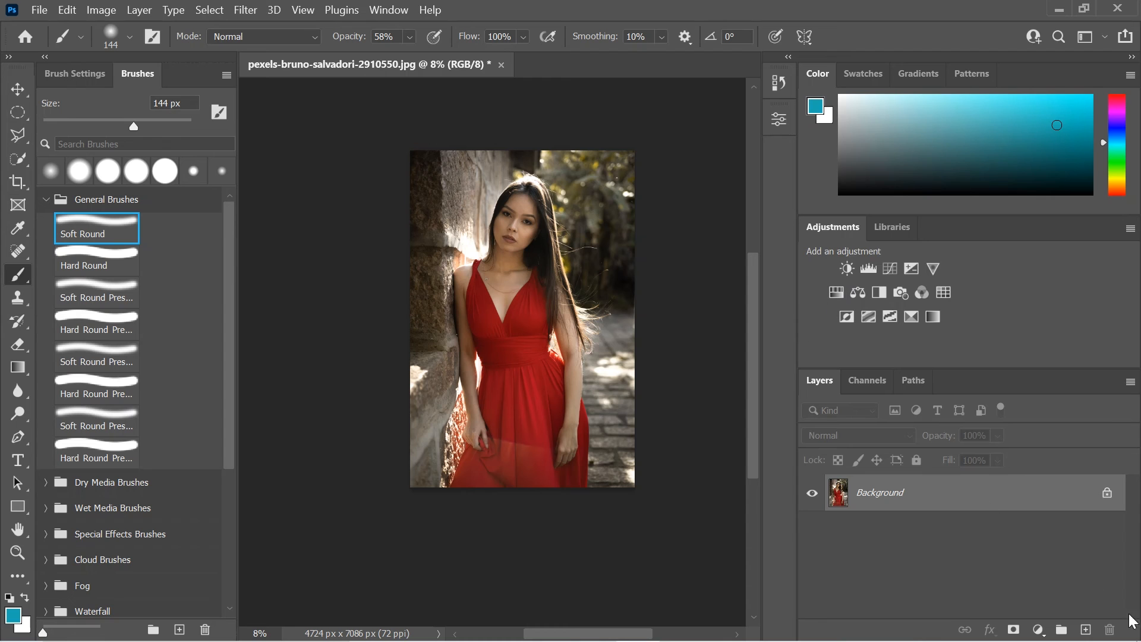
{"action": "left_click", "coordinate": [1086, 630]}
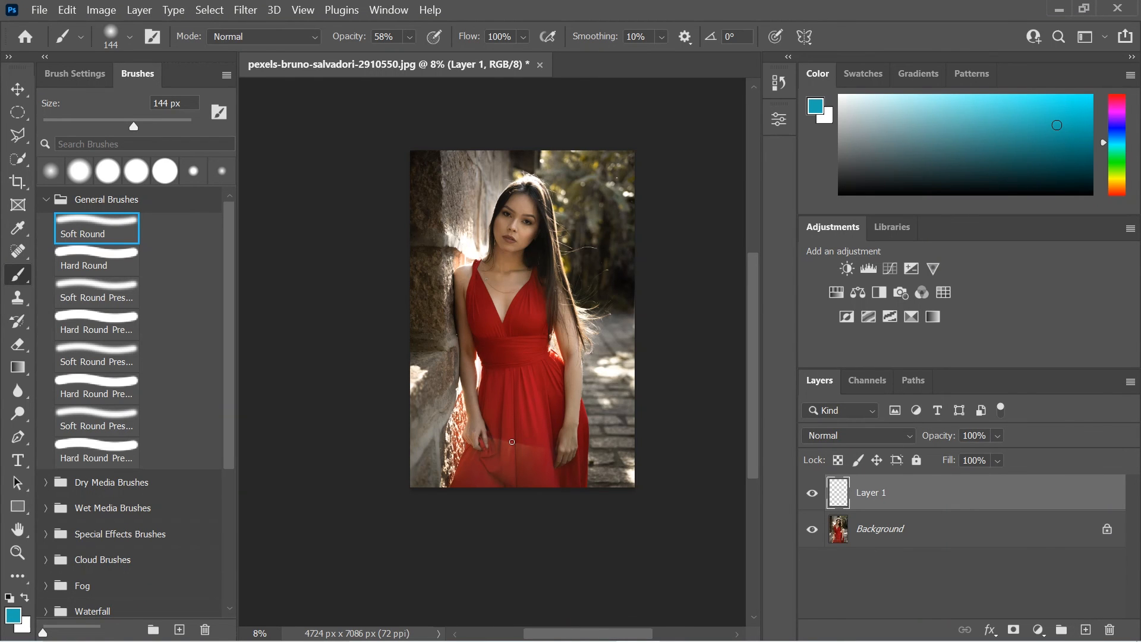
Set the Soft Round brush to 657 px and 100% opacity for painting over the dress on Layer 1
{"action": "scroll", "coordinate": [512, 442], "scroll_direction": "up", "scroll_amount": 4}
{"action": "left_click_drag", "start_coordinate": [517, 390], "coordinate": [559, 389]}
{"action": "left_click", "coordinate": [409, 36]}
{"action": "left_click_drag", "start_coordinate": [434, 58], "coordinate": [473, 60]}
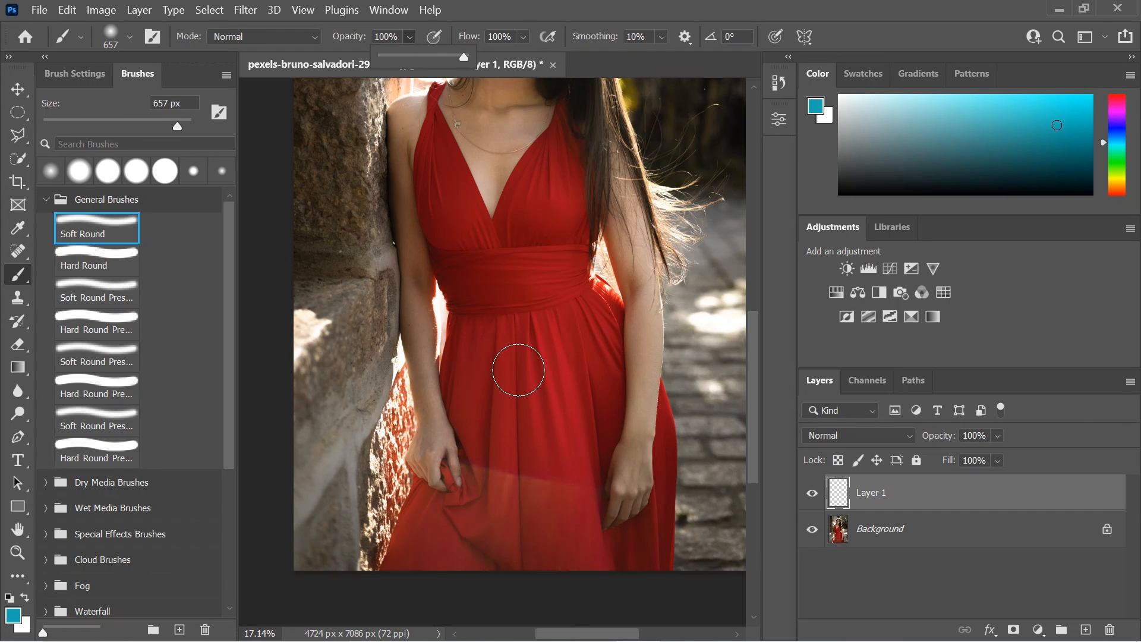
Paint cyan-blue over the dress's waist and central skirt with a harder 665 px brush, and set Layer 1's blend mode to Hue
{"action": "left_click_drag", "start_coordinate": [518, 370], "coordinate": [520, 370]}
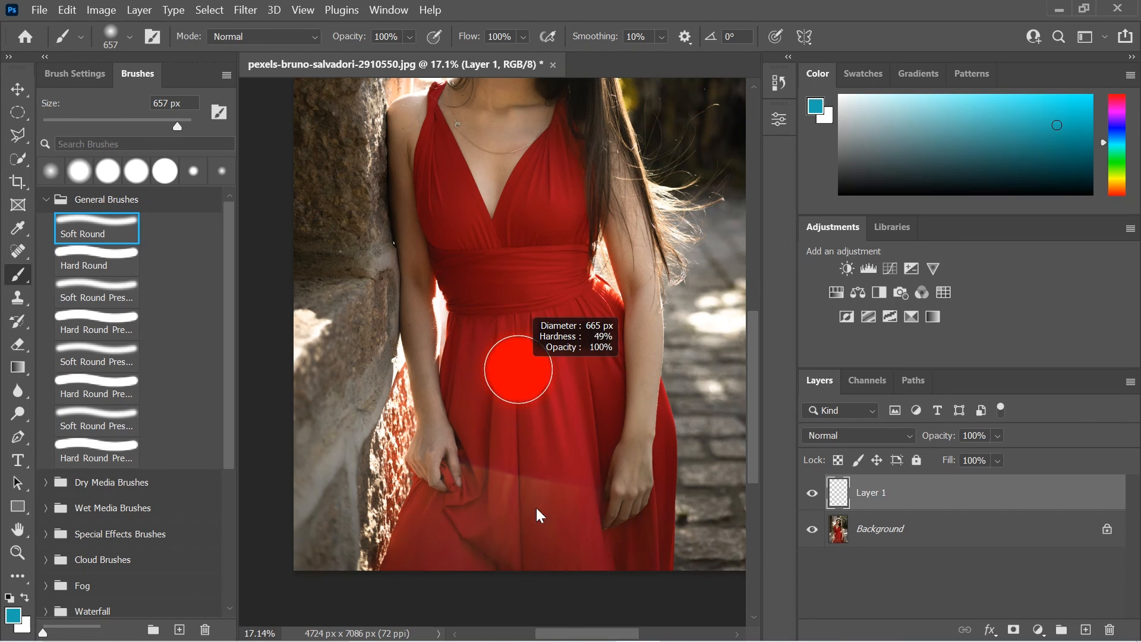
{"action": "mouse_move", "coordinate": [519, 370]}
{"action": "left_mouse_down"}
{"action": "mouse_move", "coordinate": [530, 379]}
{"action": "mouse_move", "coordinate": [520, 302]}
{"action": "mouse_move", "coordinate": [499, 315]}
{"action": "mouse_move", "coordinate": [470, 279]}
{"action": "mouse_move", "coordinate": [559, 266]}
{"action": "mouse_move", "coordinate": [551, 484]}
{"action": "mouse_move", "coordinate": [491, 339]}
{"action": "mouse_move", "coordinate": [509, 454]}
{"action": "mouse_move", "coordinate": [504, 535]}
{"action": "mouse_move", "coordinate": [420, 549]}
{"action": "mouse_move", "coordinate": [525, 576]}
{"action": "mouse_move", "coordinate": [624, 581]}
{"action": "mouse_move", "coordinate": [581, 556]}
{"action": "left_mouse_up"}
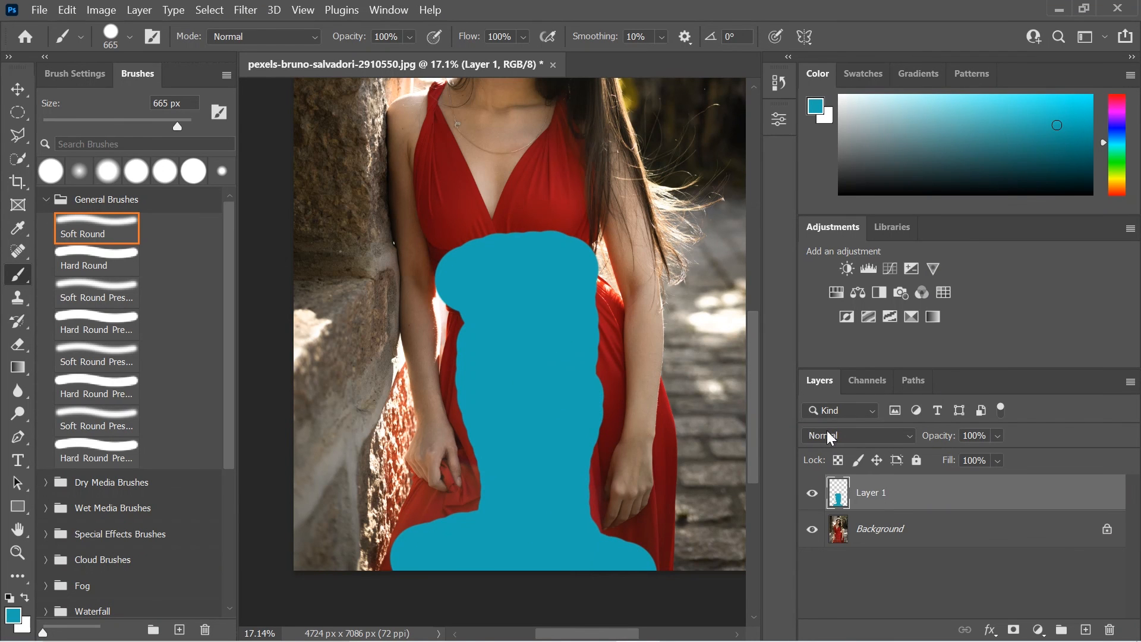
{"action": "left_click", "coordinate": [844, 435]}
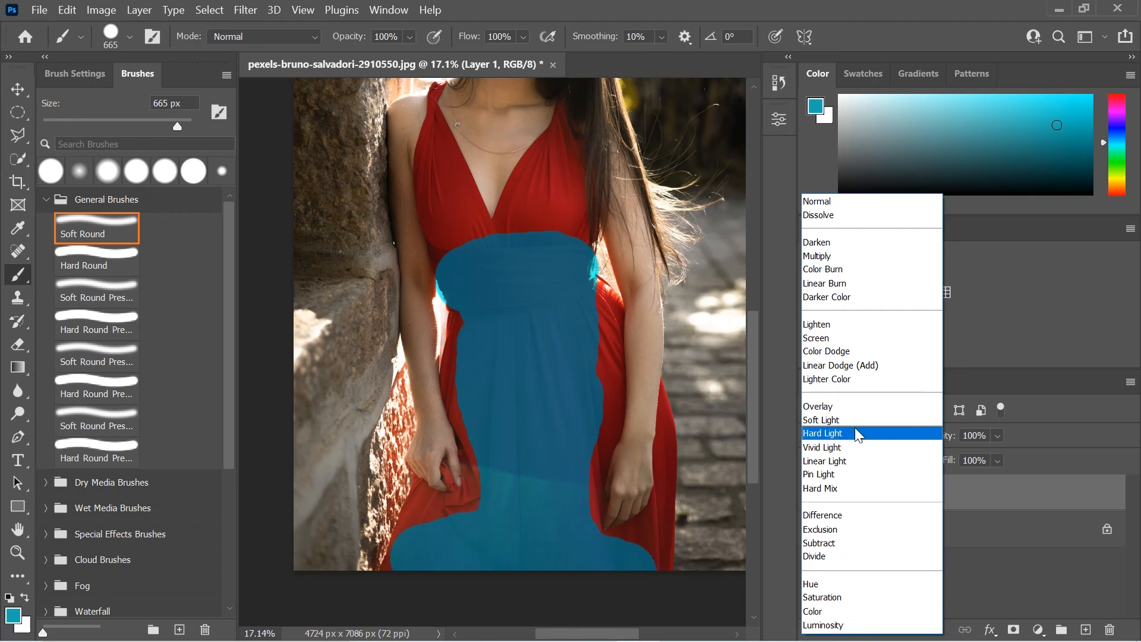
{"action": "left_click", "coordinate": [834, 583]}
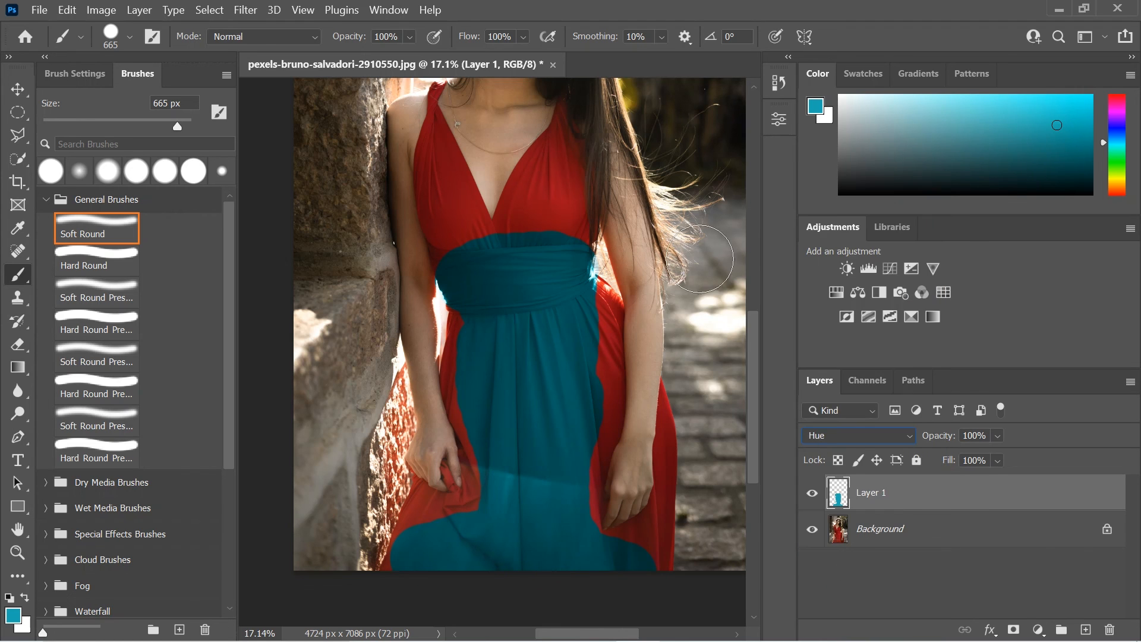
Reduce the brush to 315 px and paint cyan-blue over both halves of the dress's bodice on Layer 1
{"action": "right_click", "coordinate": [541, 265], "text": "alt"}
{"action": "left_click_drag", "start_coordinate": [525, 262], "coordinate": [519, 240]}
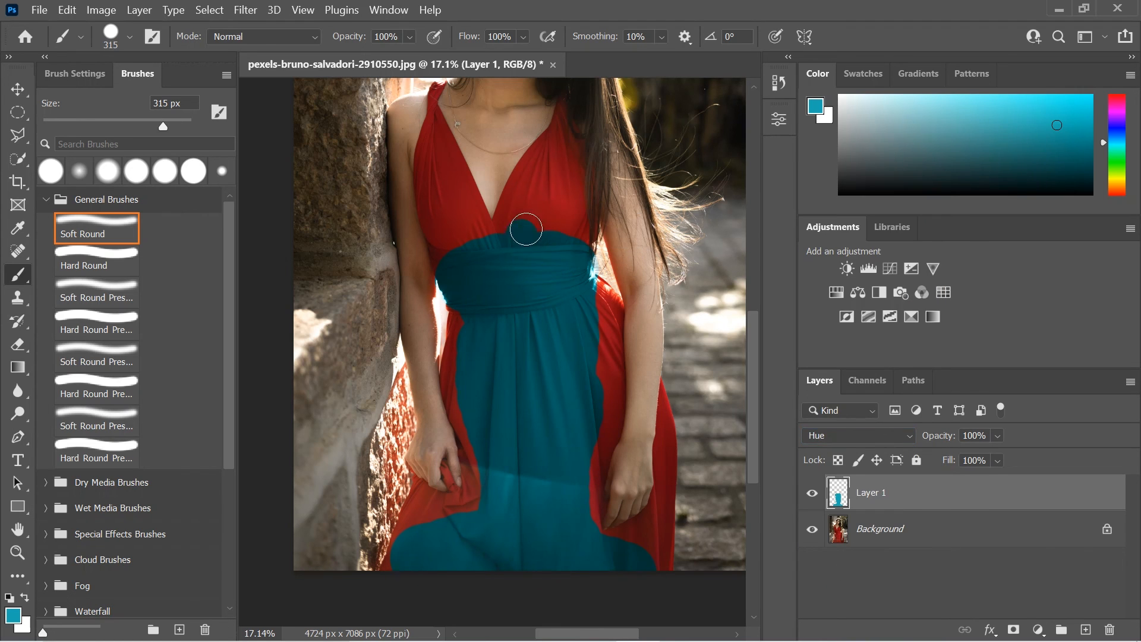
{"action": "mouse_move", "coordinate": [545, 189]}
{"action": "left_mouse_down"}
{"action": "mouse_move", "coordinate": [558, 150]}
{"action": "mouse_move", "coordinate": [525, 193]}
{"action": "left_mouse_up"}
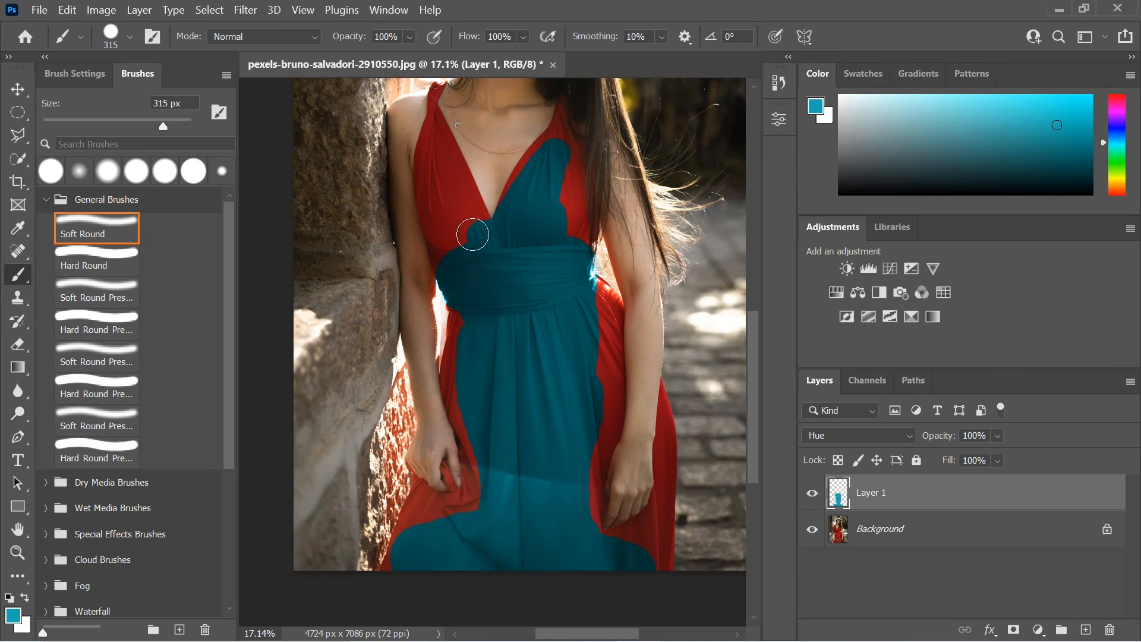
{"action": "left_click_drag", "start_coordinate": [468, 215], "coordinate": [472, 231]}
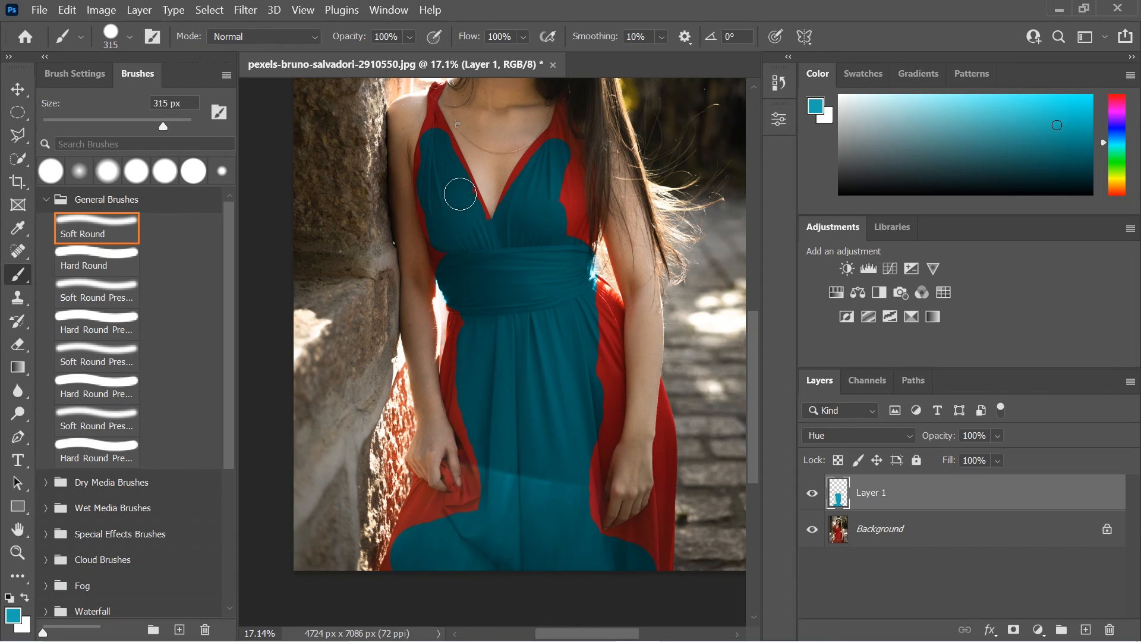
{"action": "scroll", "coordinate": [543, 327], "scroll_direction": "down", "scroll_amount": 3}
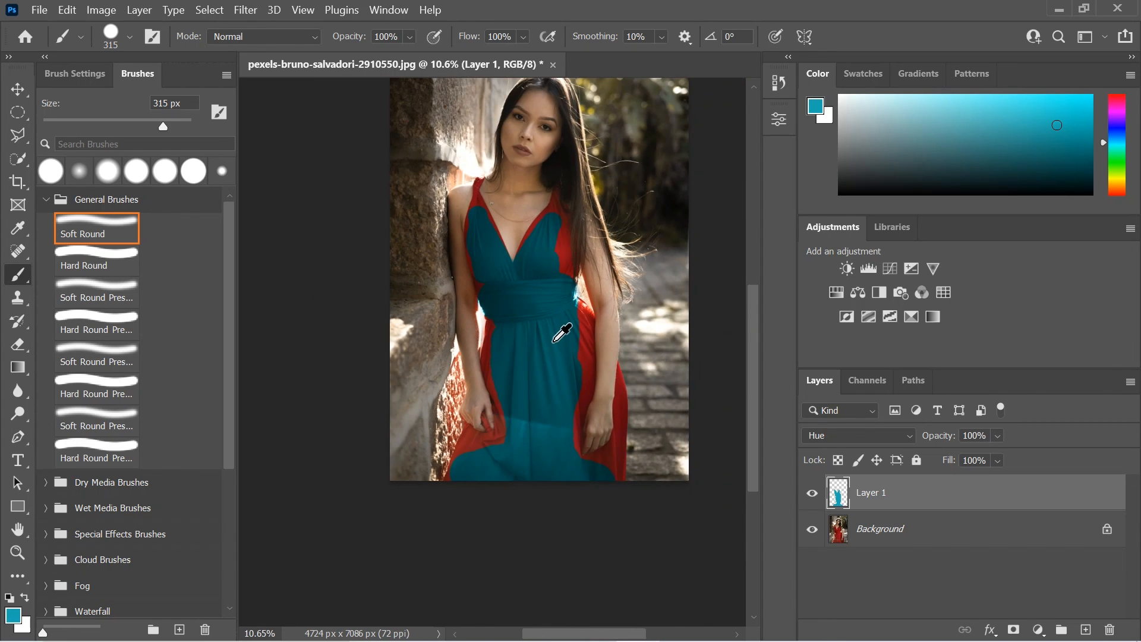